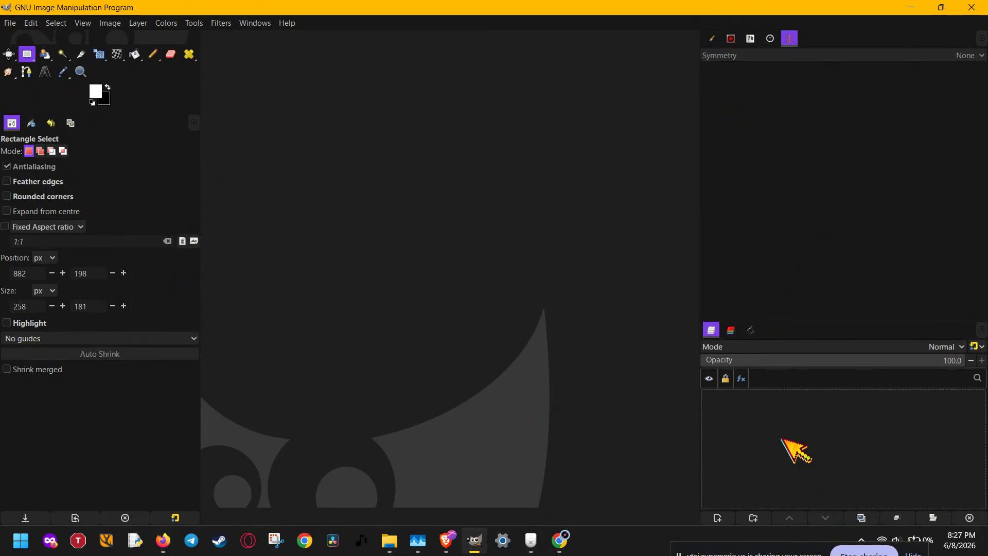
Step: Create a new 1920 × 1080 px image at 300 pixels/in in RGB colour
{"action": "key", "text": "n"}
{"action": "key", "text": "ctrl+n"}
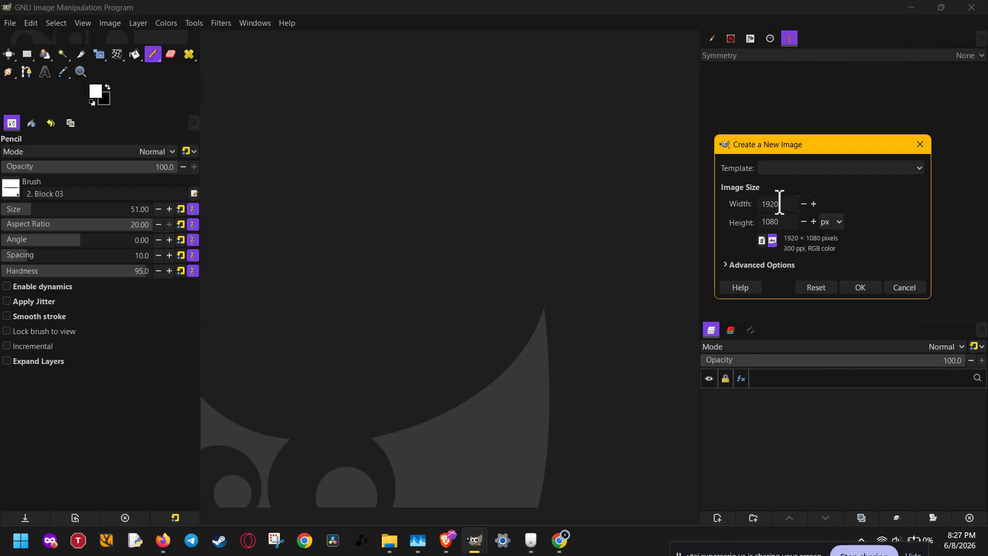
{"action": "left_click", "coordinate": [783, 221]}
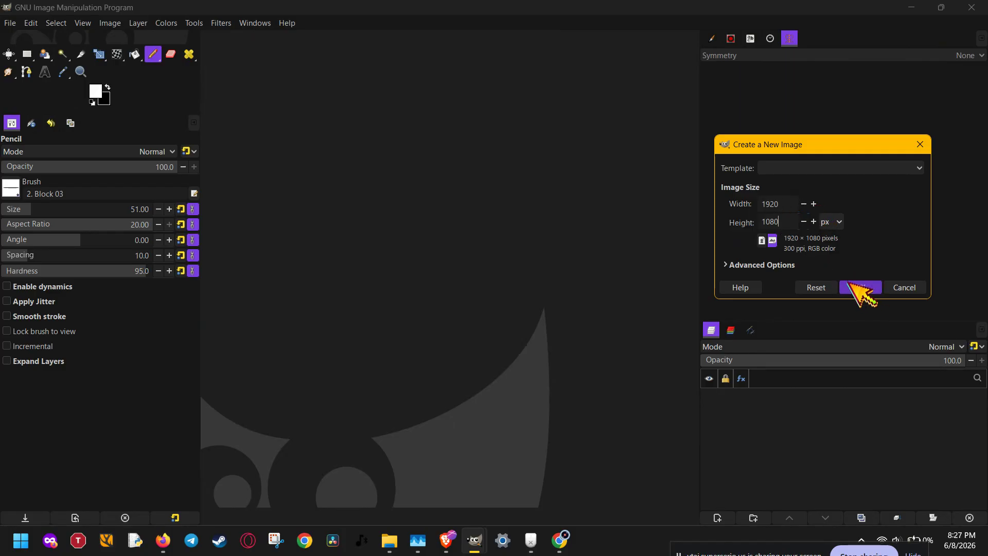
{"action": "left_click", "coordinate": [783, 268]}
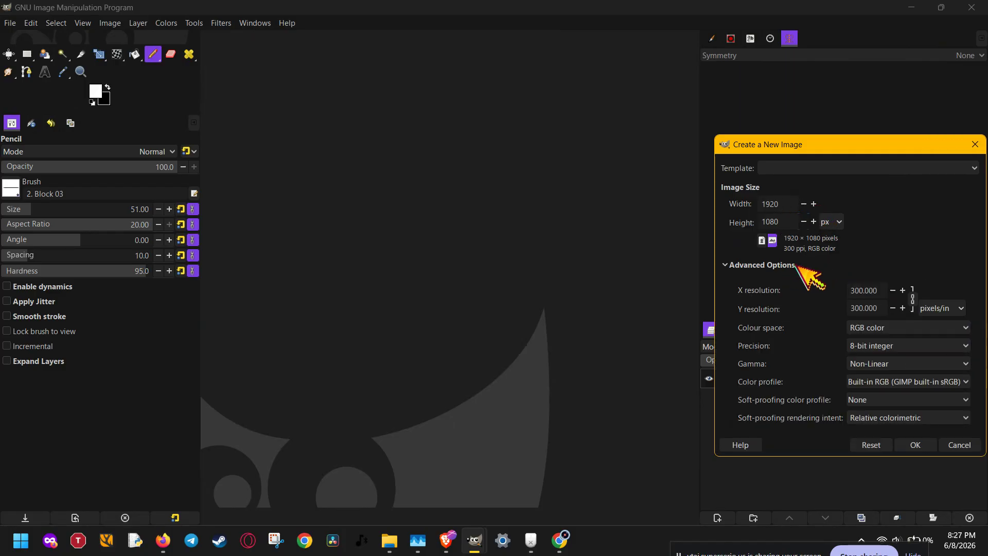
{"action": "left_click", "coordinate": [875, 304]}
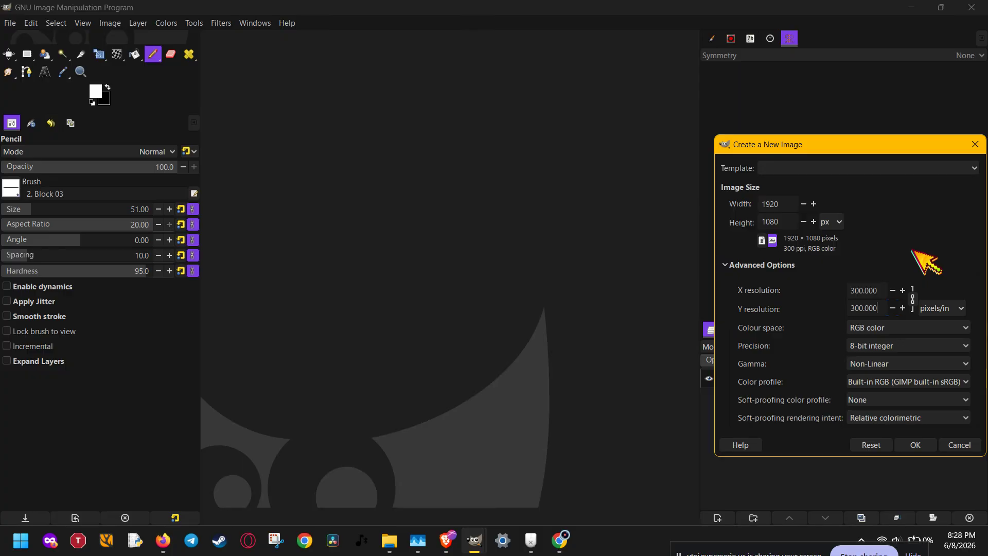
{"action": "left_click", "coordinate": [910, 444]}
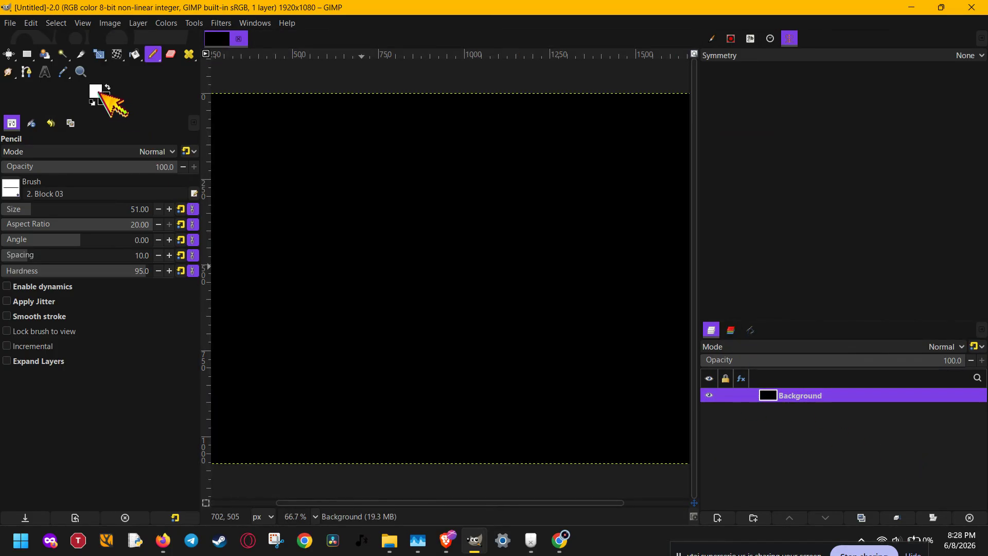
Step: Fill the canvas with the white foreground colour
{"action": "left_click_drag", "start_coordinate": [145, 125], "coordinate": [359, 230]}
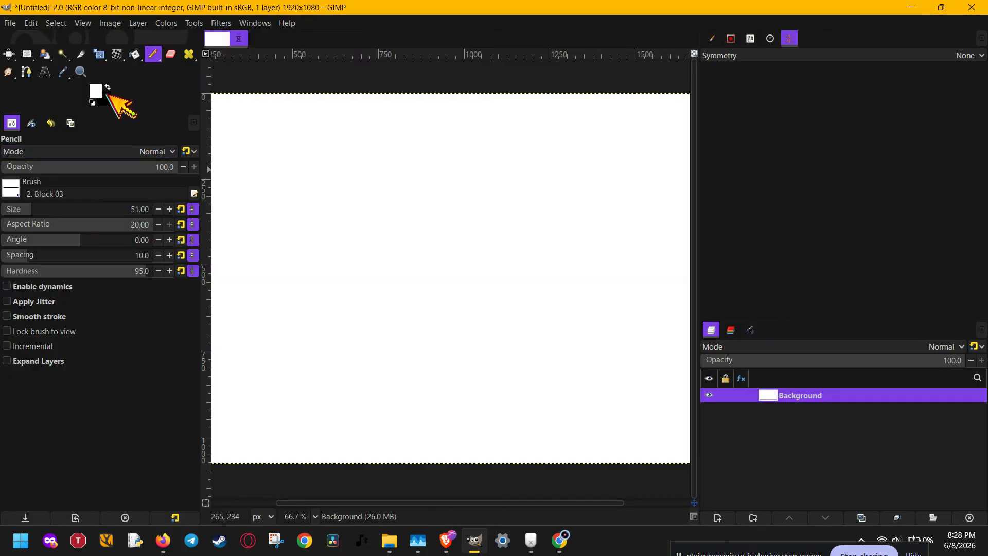
{"action": "left_click", "coordinate": [107, 87]}
{"action": "left_click", "coordinate": [108, 87]}
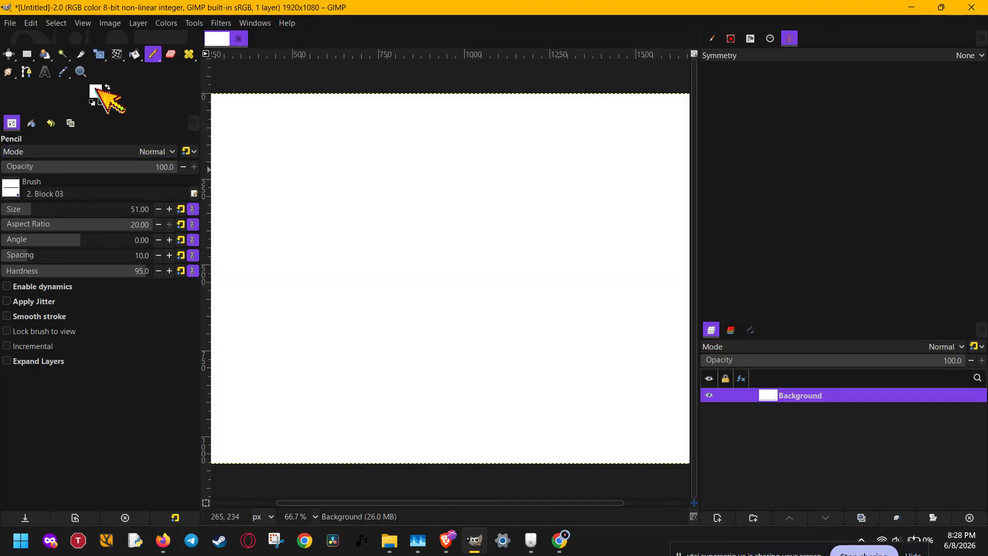
Step: Set the foreground colour to gray 8f8f8f and fill the Background layer with it
{"action": "left_click", "coordinate": [96, 92]}
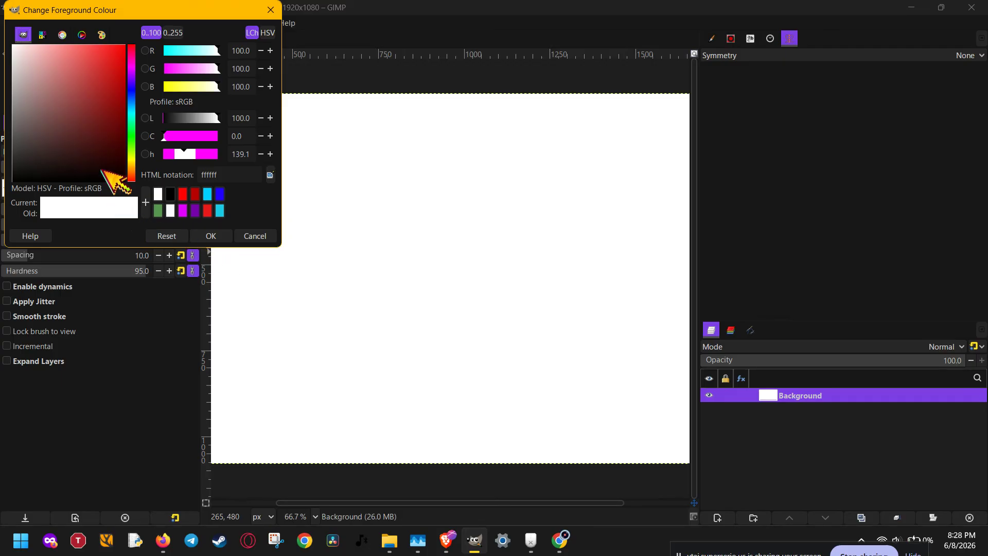
{"action": "left_click_drag", "start_coordinate": [22, 88], "coordinate": [20, 115]}
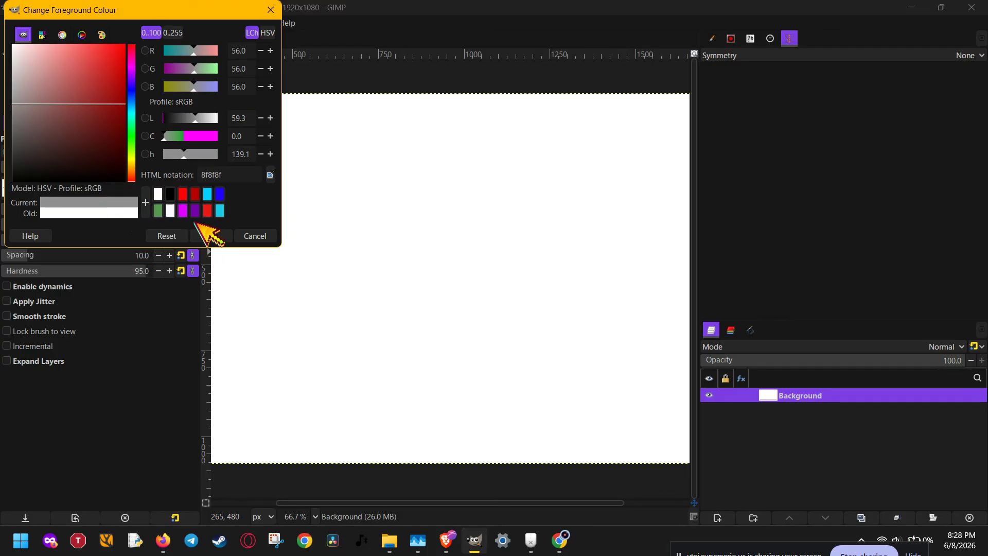
{"action": "left_click", "coordinate": [208, 235]}
{"action": "left_click_drag", "start_coordinate": [97, 93], "coordinate": [257, 231]}
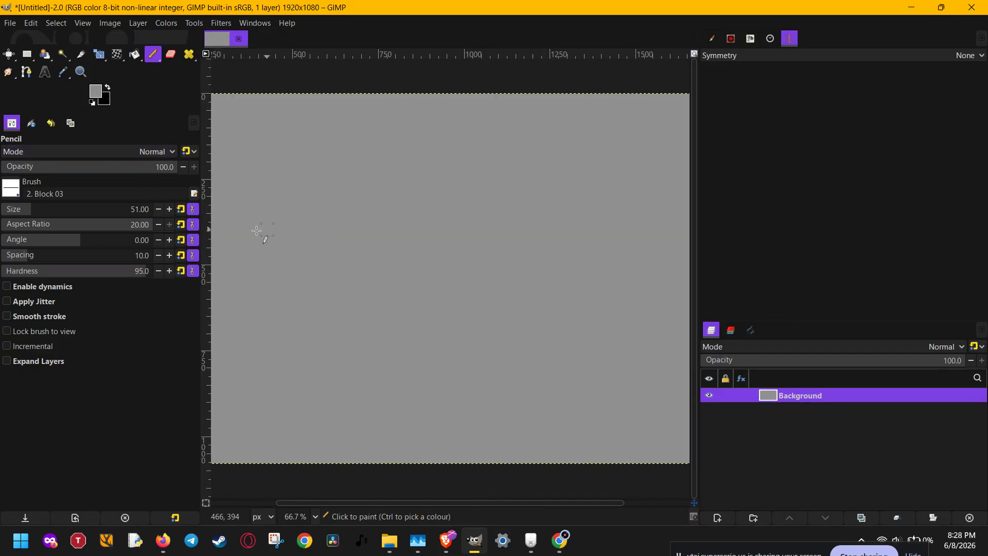
Step: Restore the default black and white colours and paint a large black outlined shape with the Paintbrush, using 2. Block 03 at size 51
{"action": "key", "text": "b"}
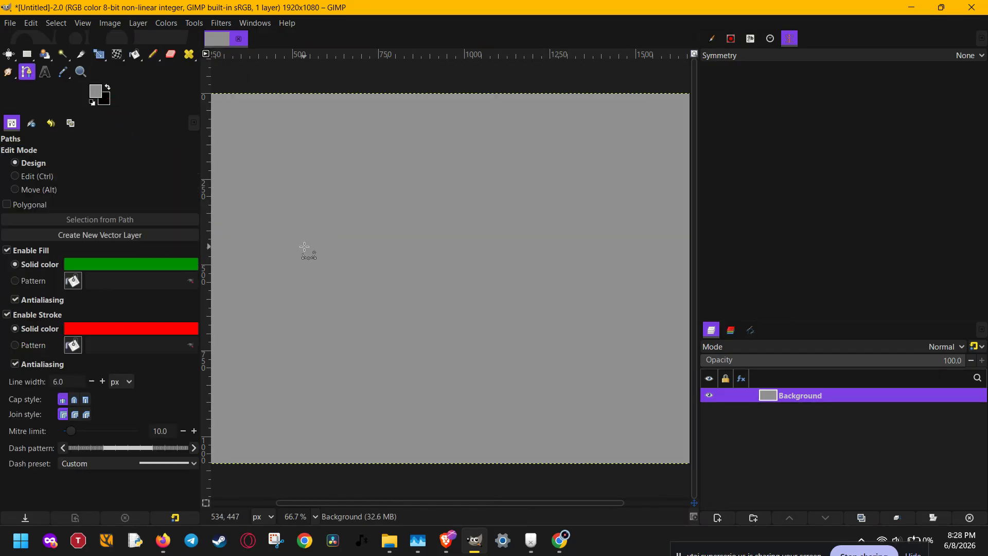
{"action": "key", "text": "p"}
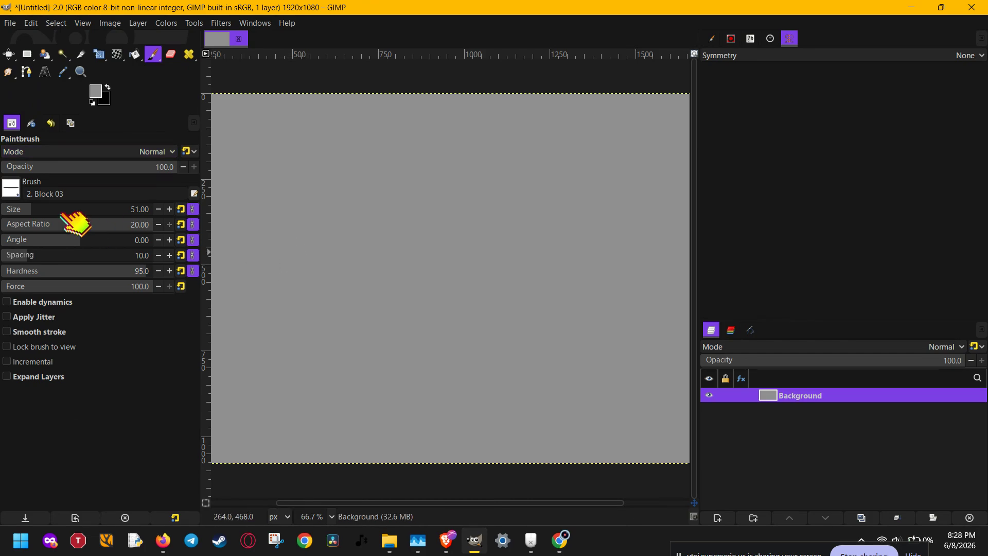
{"action": "mouse_move", "coordinate": [73, 212]}
{"action": "left_mouse_down"}
{"action": "mouse_move", "coordinate": [60, 212]}
{"action": "mouse_move", "coordinate": [69, 211]}
{"action": "left_mouse_up"}
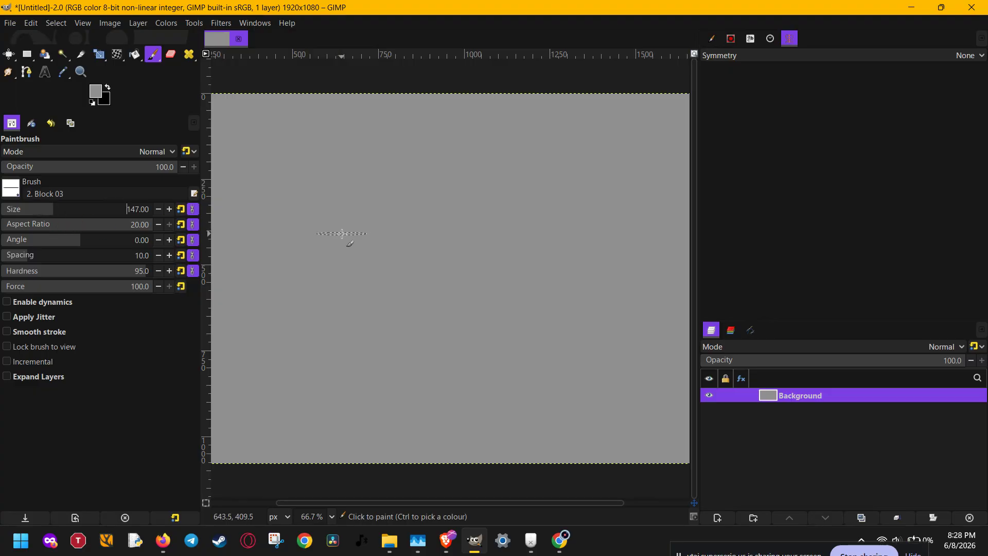
{"action": "left_click", "coordinate": [10, 188]}
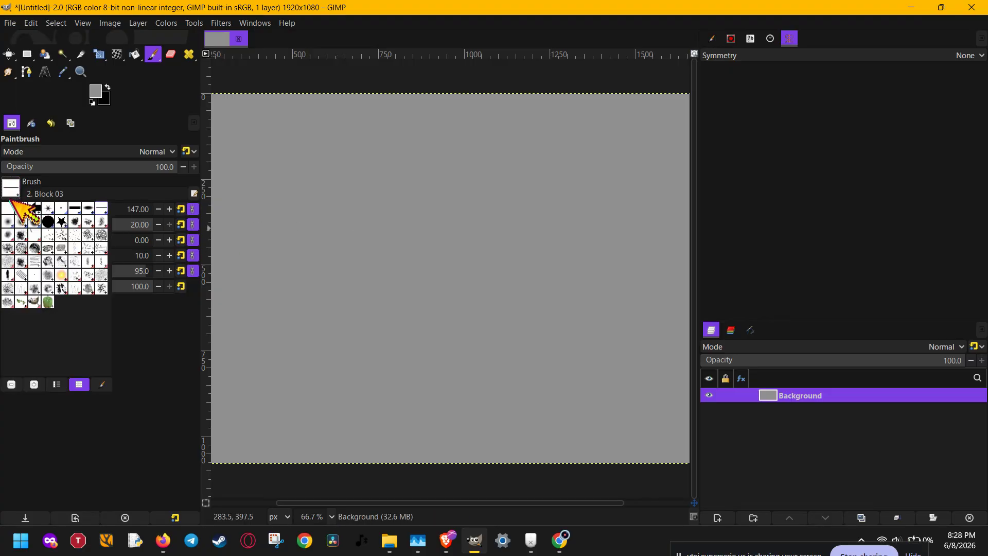
{"action": "left_click", "coordinate": [11, 198]}
{"action": "left_click", "coordinate": [27, 209]}
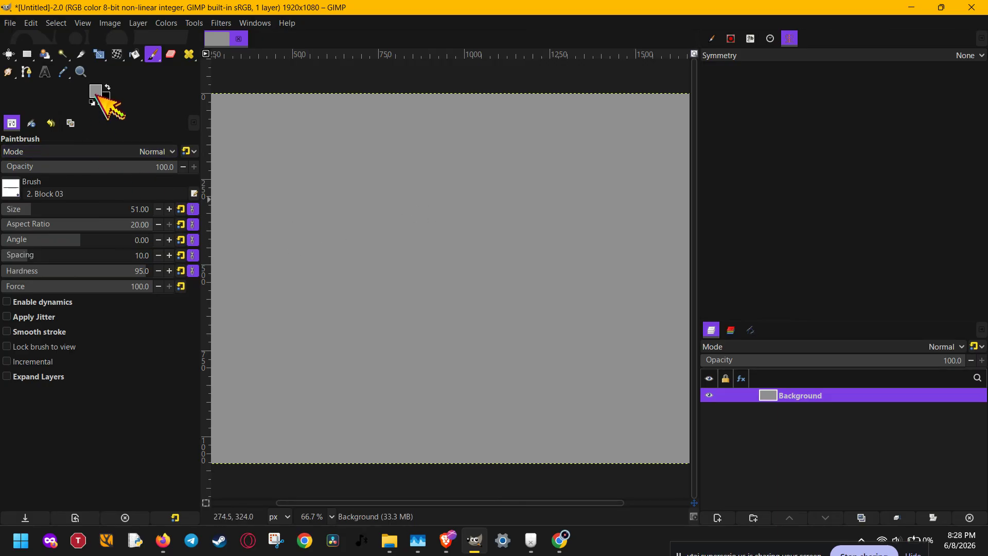
{"action": "key", "text": "d"}
{"action": "mouse_move", "coordinate": [300, 284]}
{"action": "left_mouse_down"}
{"action": "mouse_move", "coordinate": [361, 234]}
{"action": "mouse_move", "coordinate": [436, 218]}
{"action": "mouse_move", "coordinate": [408, 242]}
{"action": "mouse_move", "coordinate": [357, 319]}
{"action": "mouse_move", "coordinate": [571, 283]}
{"action": "mouse_move", "coordinate": [489, 239]}
{"action": "mouse_move", "coordinate": [611, 186]}
{"action": "mouse_move", "coordinate": [483, 139]}
{"action": "mouse_move", "coordinate": [297, 162]}
{"action": "mouse_move", "coordinate": [269, 210]}
{"action": "mouse_move", "coordinate": [426, 201]}
{"action": "mouse_move", "coordinate": [324, 225]}
{"action": "mouse_move", "coordinate": [251, 287]}
{"action": "mouse_move", "coordinate": [247, 308]}
{"action": "left_mouse_up"}
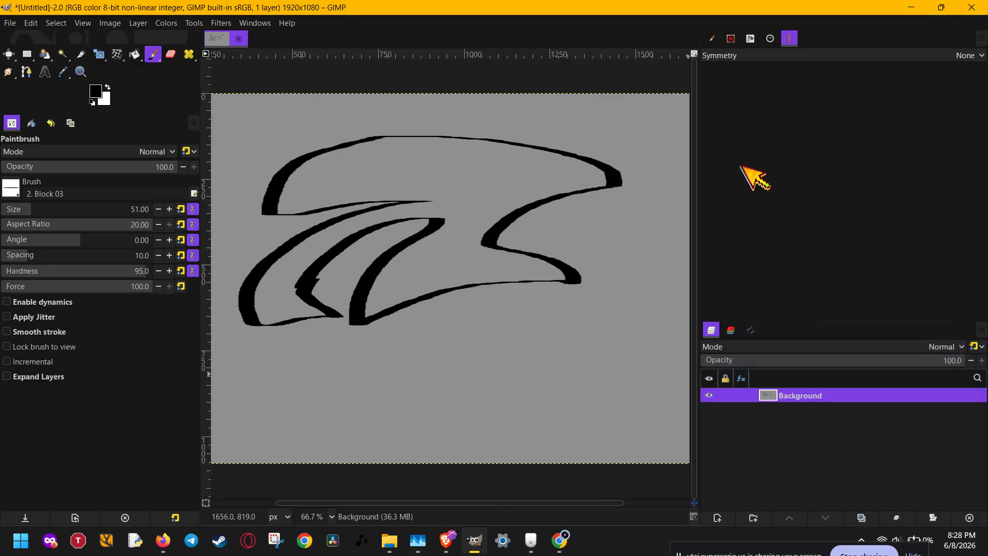
Step: Add a new transparent layer named sketch at the full 1920 × 1080 px size
{"action": "left_click", "coordinate": [712, 39]}
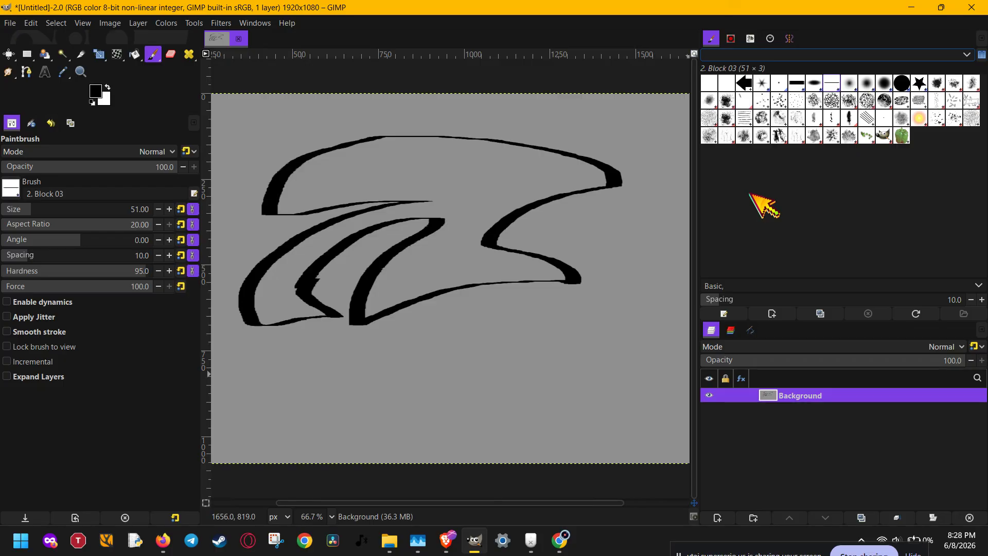
{"action": "key", "text": "shift+ctrl+n"}
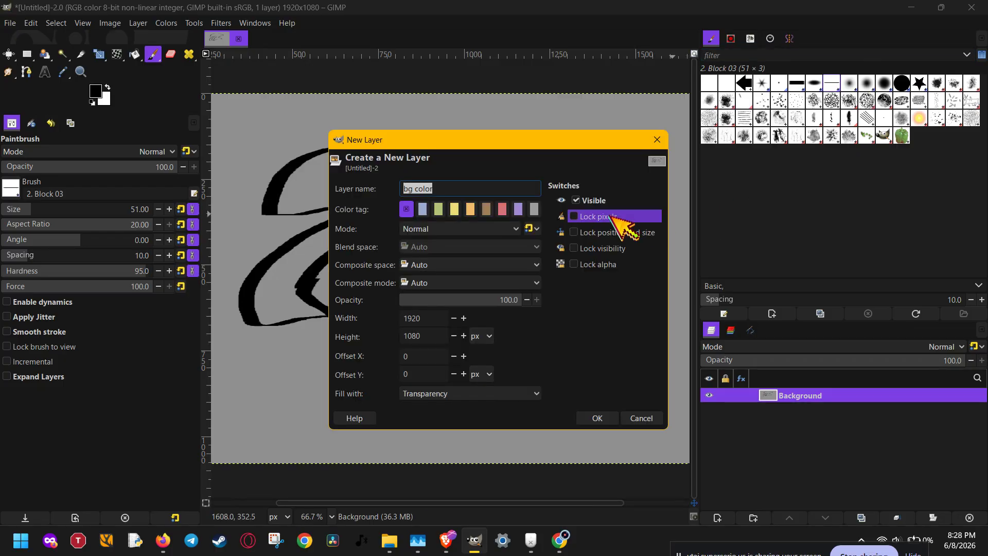
{"action": "left_click", "coordinate": [495, 187]}
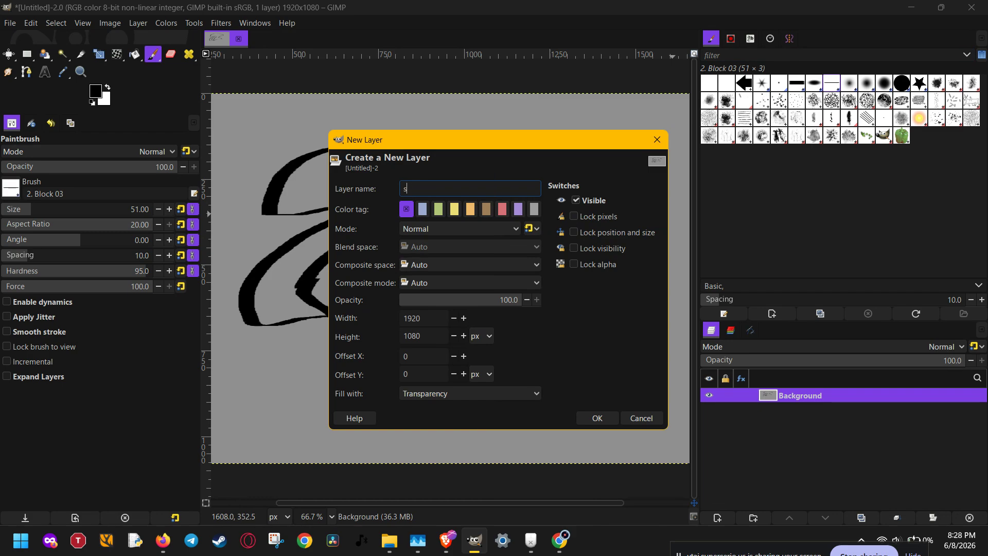
{"action": "key", "text": "Return"}
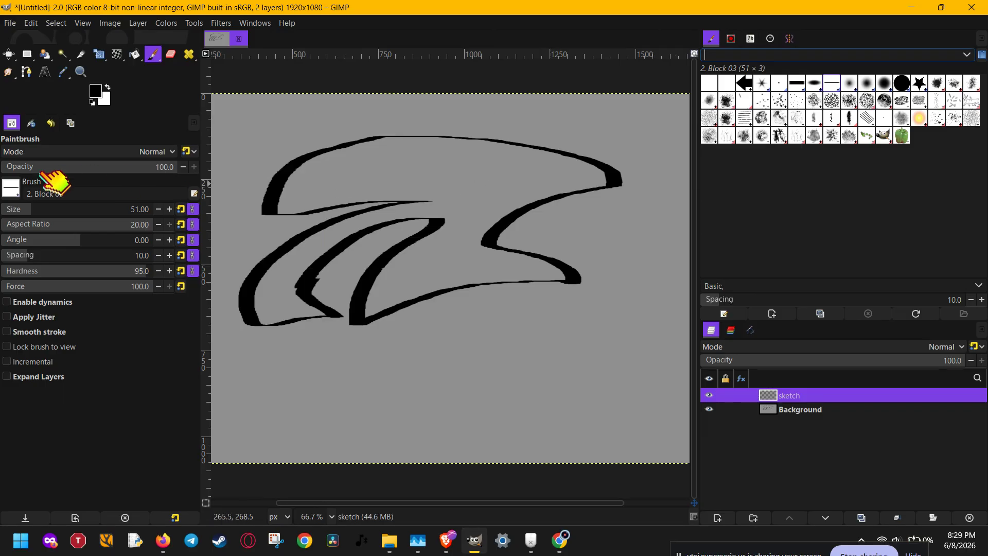
Step: Paint a thin jagged shape and several loose curved strokes on the sketch layer with the 1. Pixel brush at size 3
{"action": "left_click", "coordinate": [780, 84]}
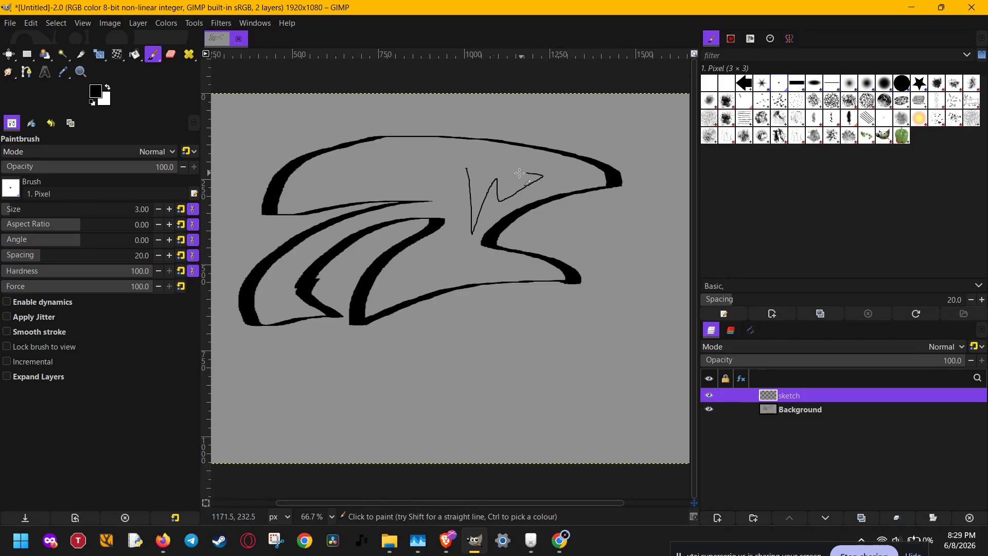
{"action": "left_click_drag", "start_coordinate": [519, 173], "coordinate": [393, 157]}
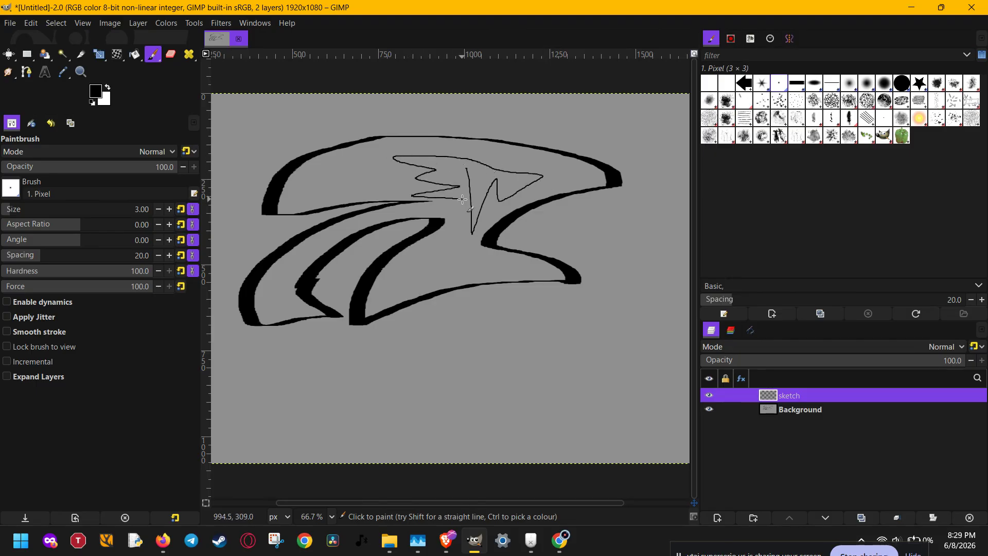
{"action": "left_click_drag", "start_coordinate": [462, 199], "coordinate": [461, 171]}
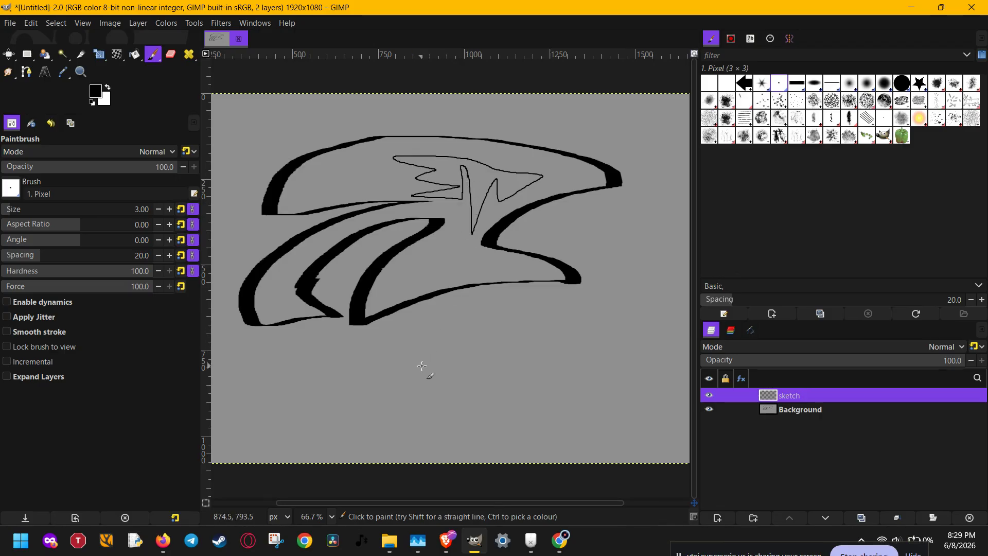
{"action": "left_click_drag", "start_coordinate": [402, 379], "coordinate": [541, 331]}
{"action": "left_click_drag", "start_coordinate": [439, 374], "coordinate": [495, 355]}
{"action": "left_click_drag", "start_coordinate": [536, 383], "coordinate": [673, 414]}
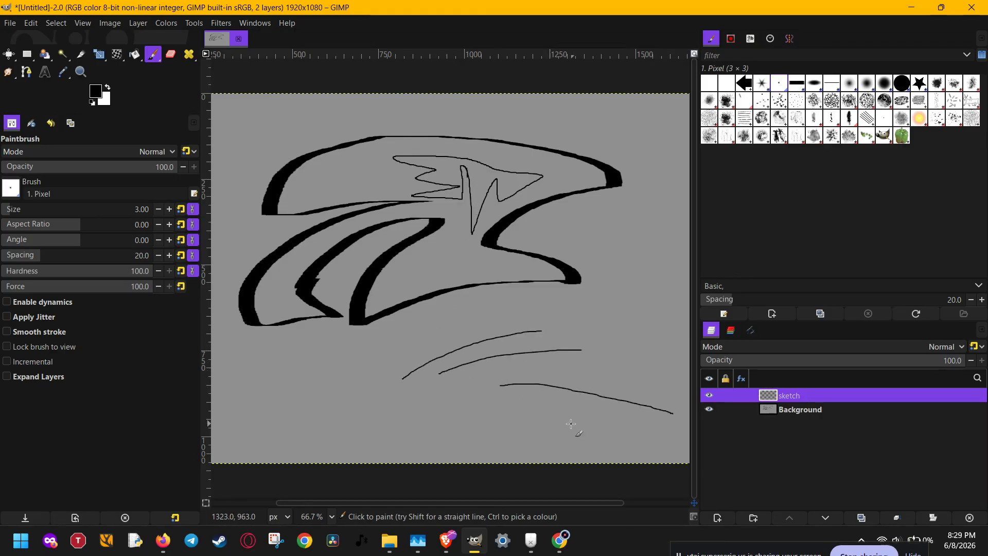
{"action": "left_click_drag", "start_coordinate": [472, 413], "coordinate": [619, 443]}
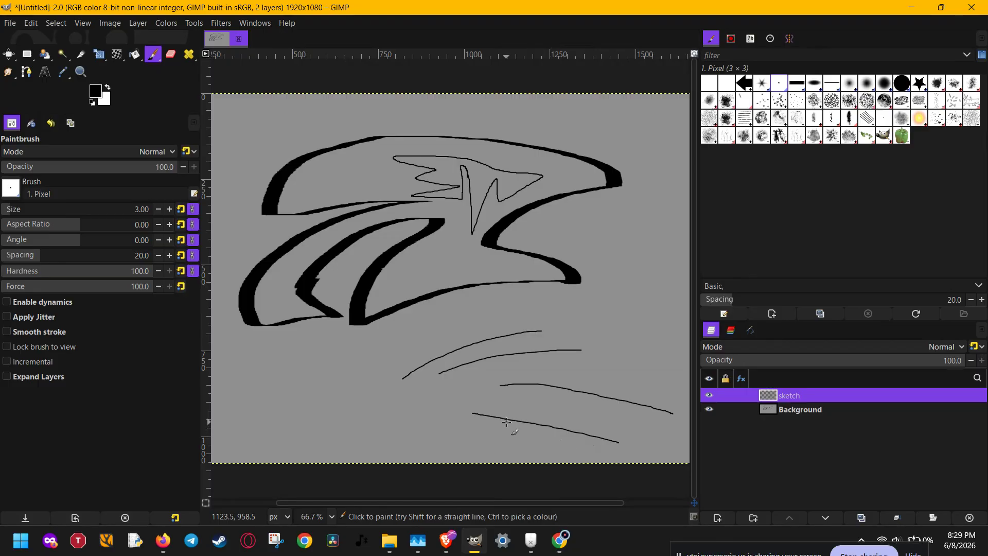
Step: Clear all painted content from the sketch layer and from the Background layer
{"action": "key", "text": "Delete"}
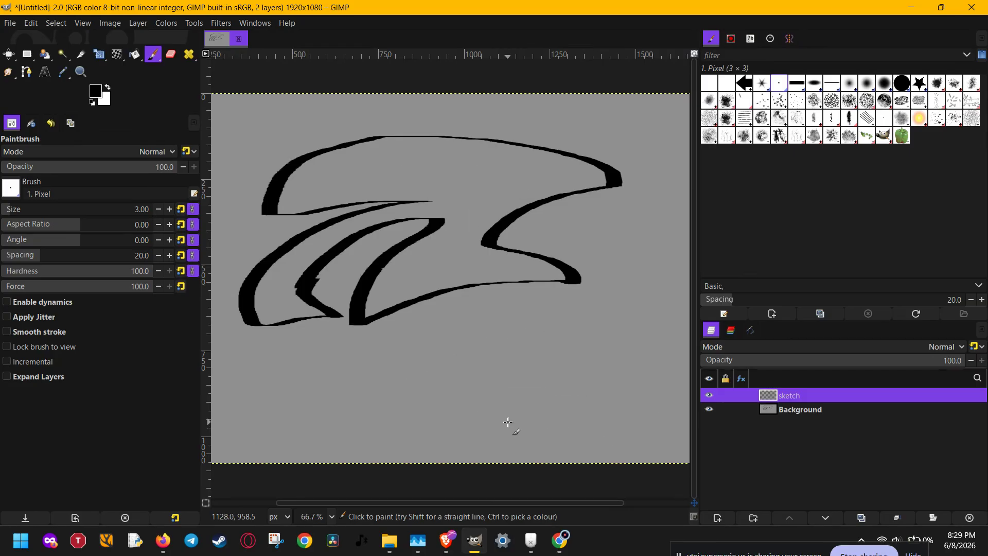
{"action": "left_click", "coordinate": [789, 412]}
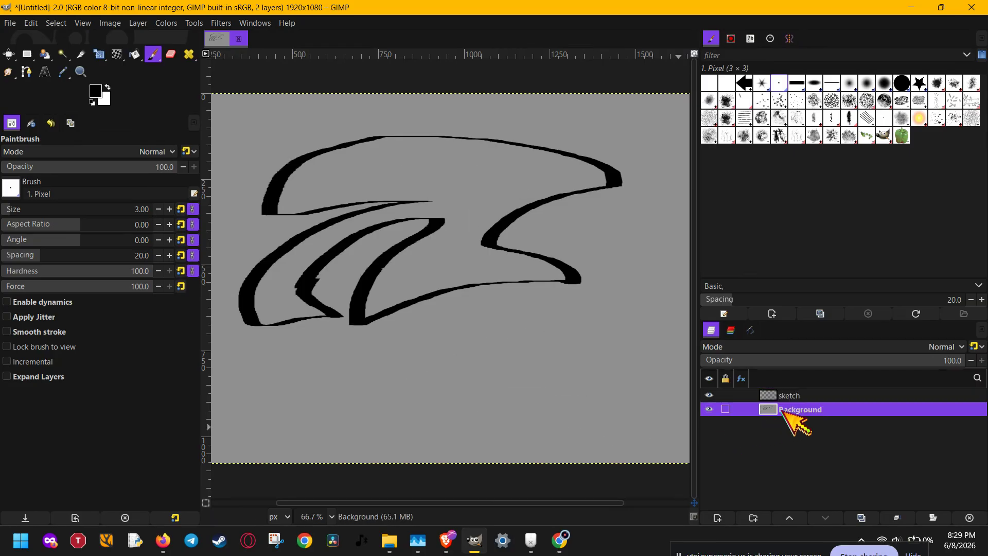
{"action": "key", "text": "Delete"}
Step: Fill the Background layer with the black foreground colour and refill it with the white background colour
{"action": "left_click", "coordinate": [784, 397]}
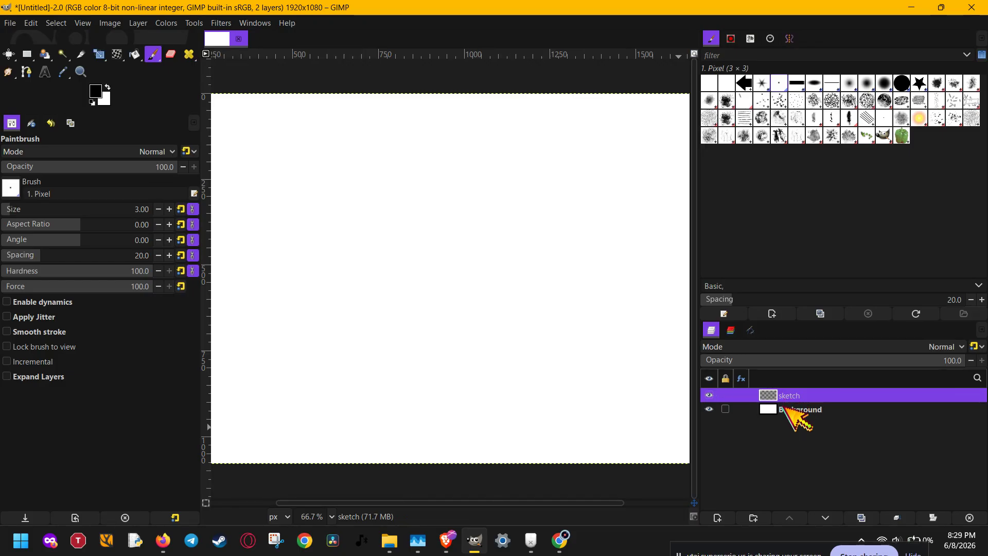
{"action": "left_click", "coordinate": [785, 411]}
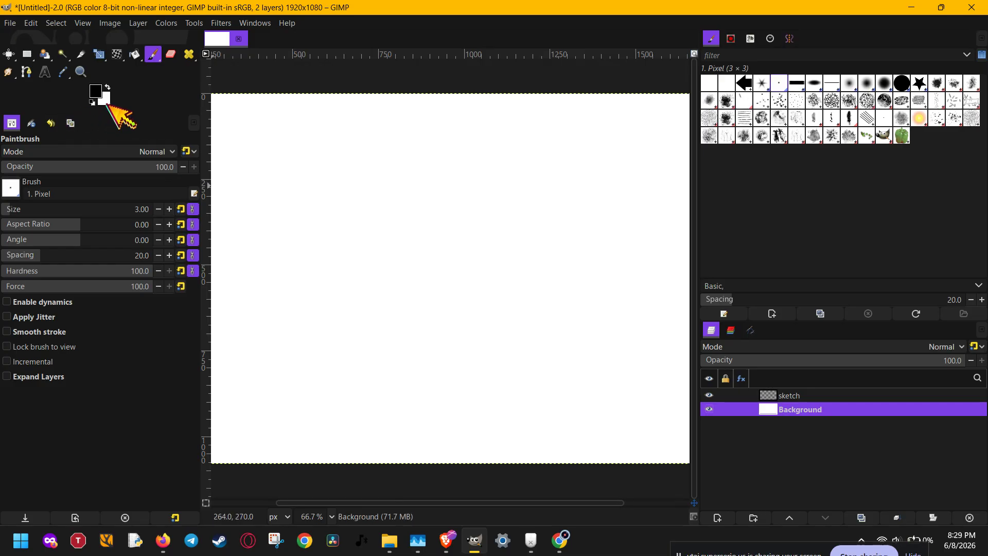
{"action": "left_click_drag", "start_coordinate": [95, 92], "coordinate": [321, 229]}
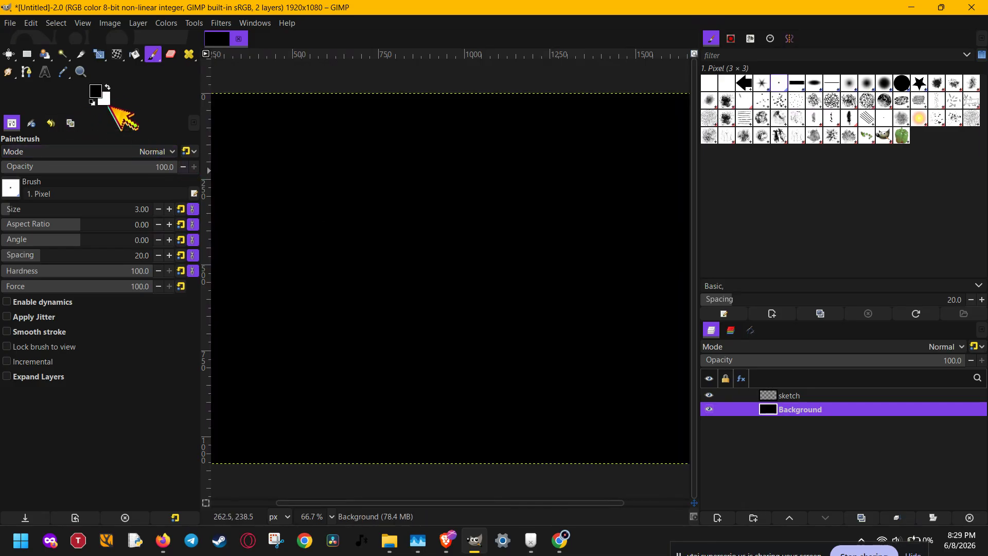
{"action": "left_click_drag", "start_coordinate": [105, 101], "coordinate": [363, 224]}
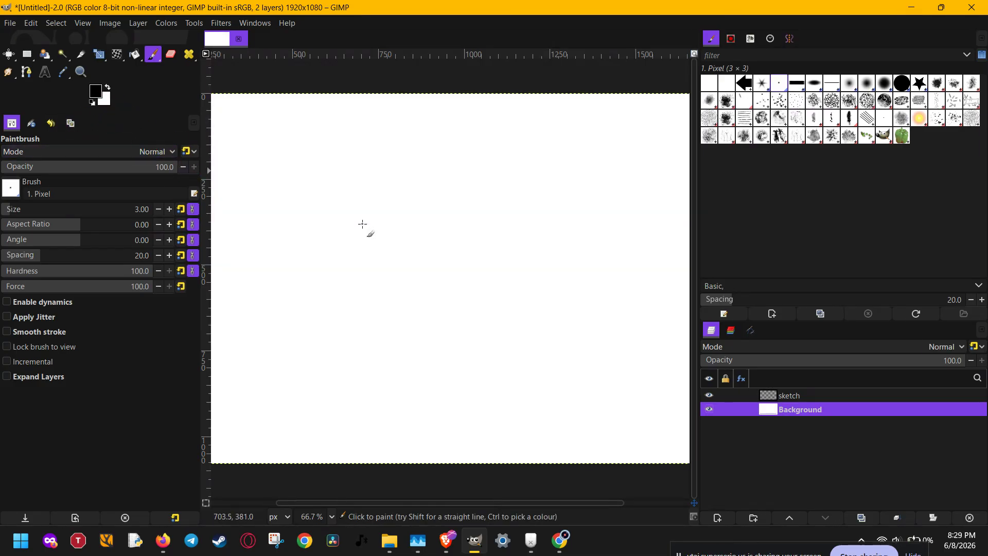
Step: Draw a large rounded C-shaped outline in thin black on the sketch layer
{"action": "left_click", "coordinate": [826, 395]}
{"action": "mouse_move", "coordinate": [365, 259]}
{"action": "left_mouse_down"}
{"action": "mouse_move", "coordinate": [564, 196]}
{"action": "mouse_move", "coordinate": [627, 256]}
{"action": "mouse_move", "coordinate": [519, 279]}
{"action": "mouse_move", "coordinate": [487, 340]}
{"action": "mouse_move", "coordinate": [572, 396]}
{"action": "mouse_move", "coordinate": [321, 306]}
{"action": "left_mouse_up"}
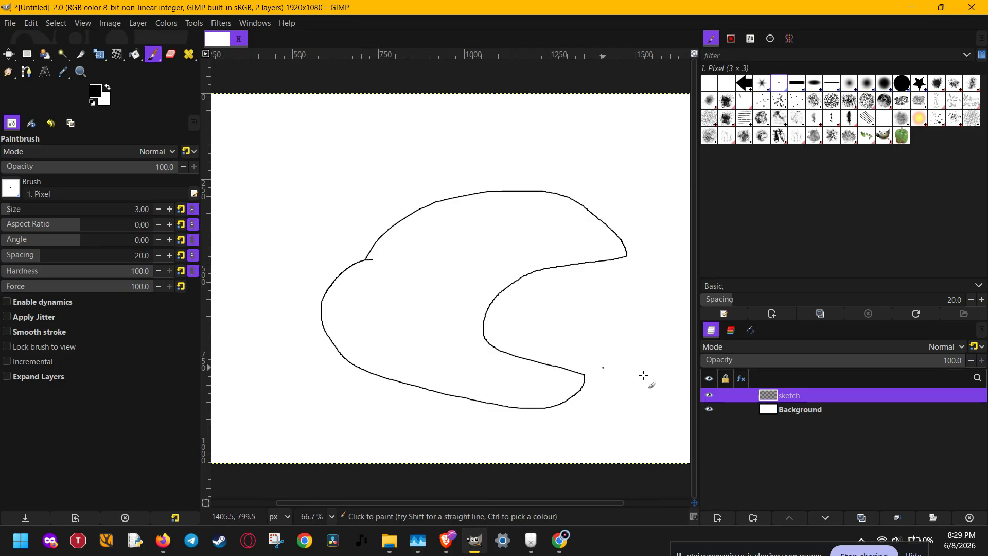
Step: Add another full-size transparent layer above the sketch layer
{"action": "left_click", "coordinate": [718, 517]}
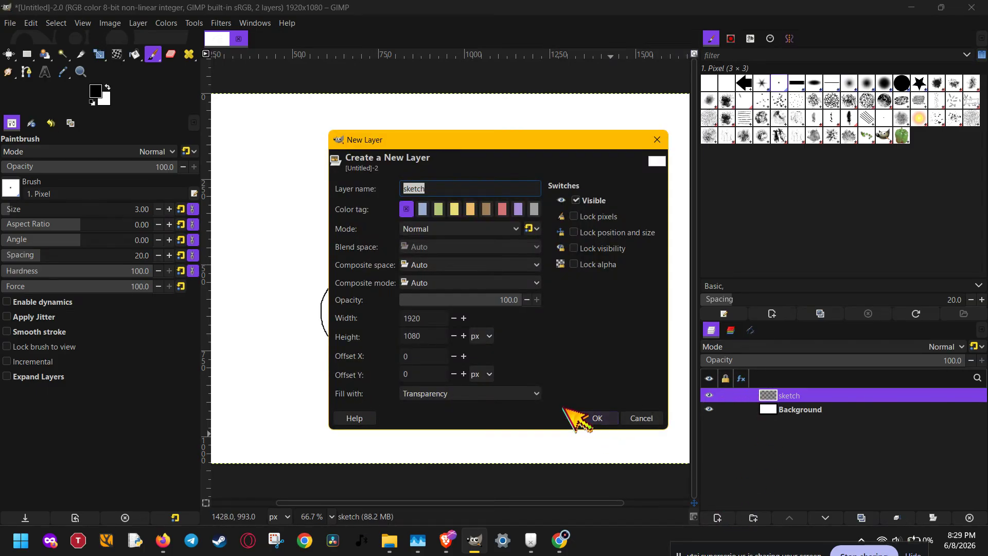
{"action": "left_click", "coordinate": [576, 417]}
Step: Select the sketch layer and set the foreground colour to red (cf0505) for a Bucket Fill
{"action": "left_click", "coordinate": [769, 410]}
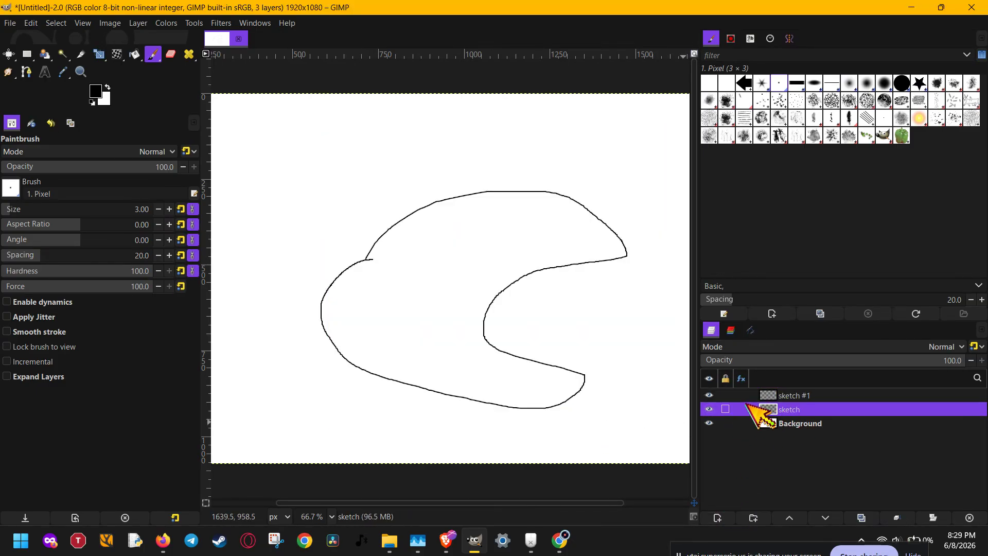
{"action": "key", "text": "shift+b"}
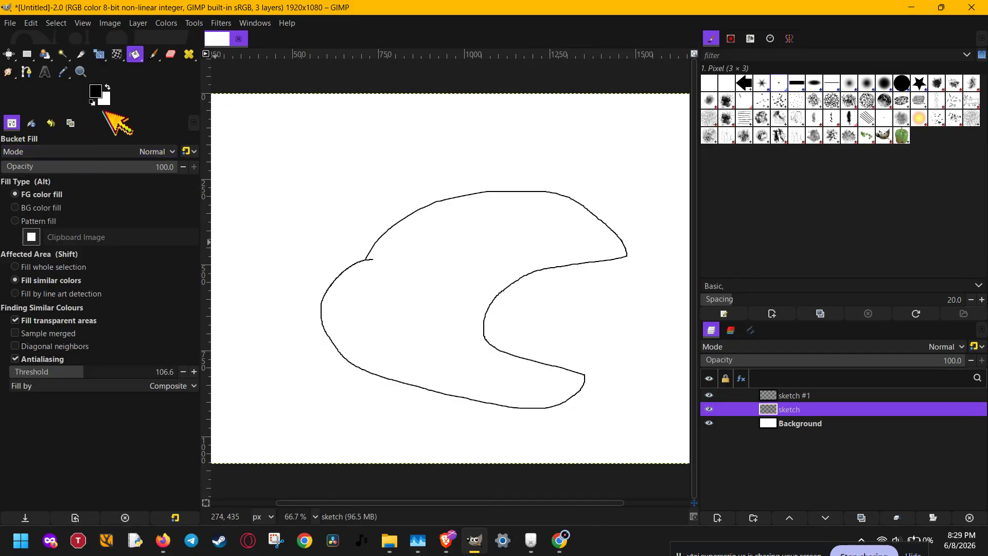
{"action": "left_click", "coordinate": [96, 91]}
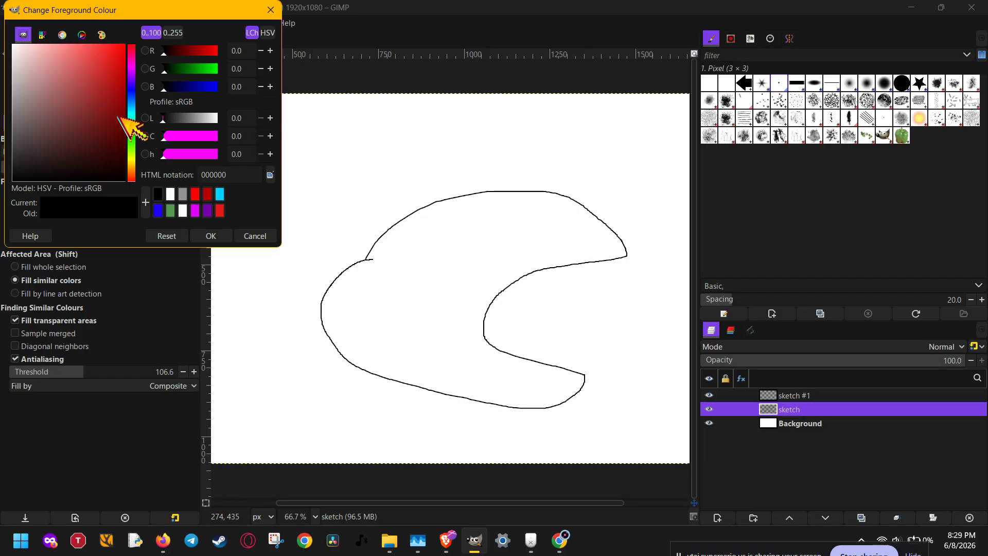
{"action": "left_click", "coordinate": [123, 70]}
{"action": "left_click", "coordinate": [208, 234]}
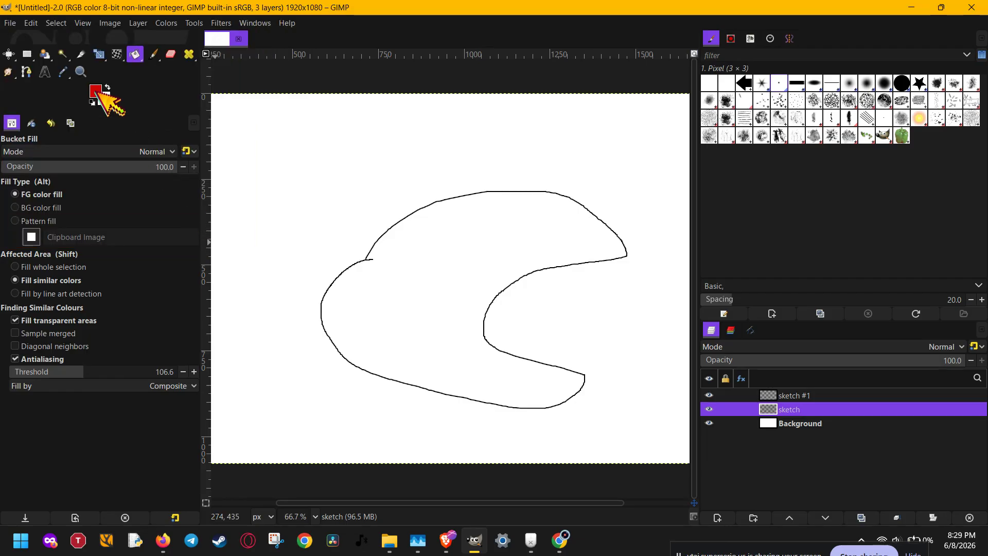
Step: Undo a similar-colours fill of the sketch layer and fill the C-shaped outline with red using line art detection
{"action": "left_click", "coordinate": [436, 315]}
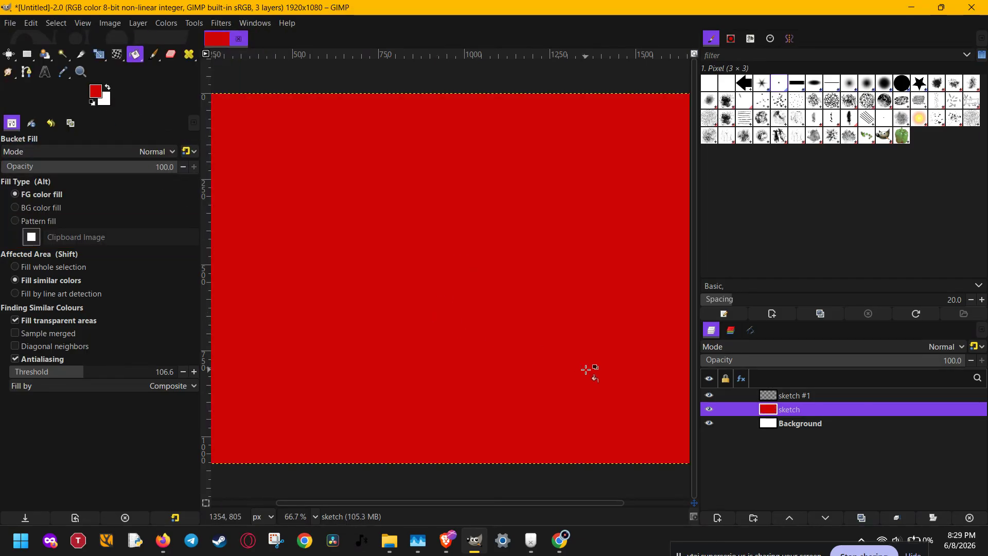
{"action": "key", "text": "ctrl+z"}
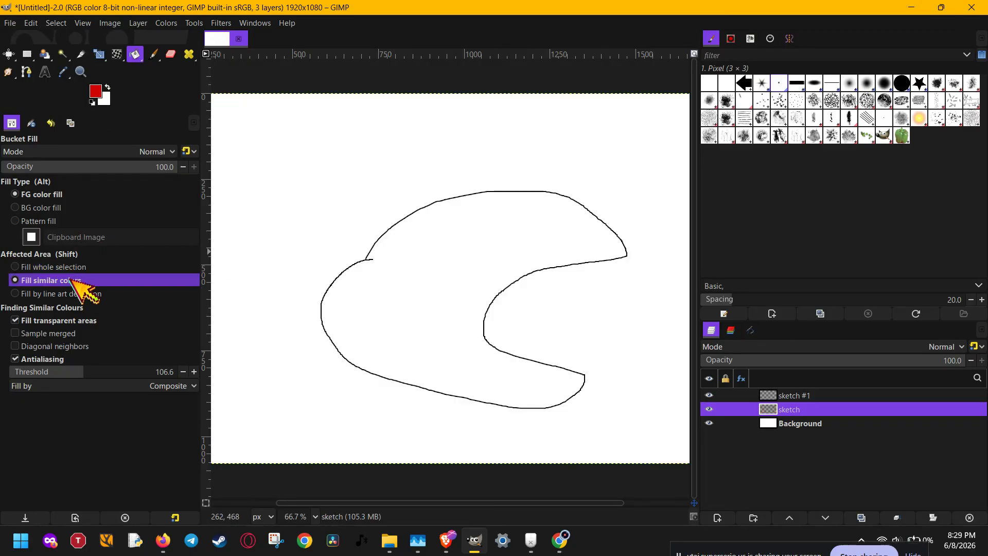
{"action": "left_click", "coordinate": [67, 294]}
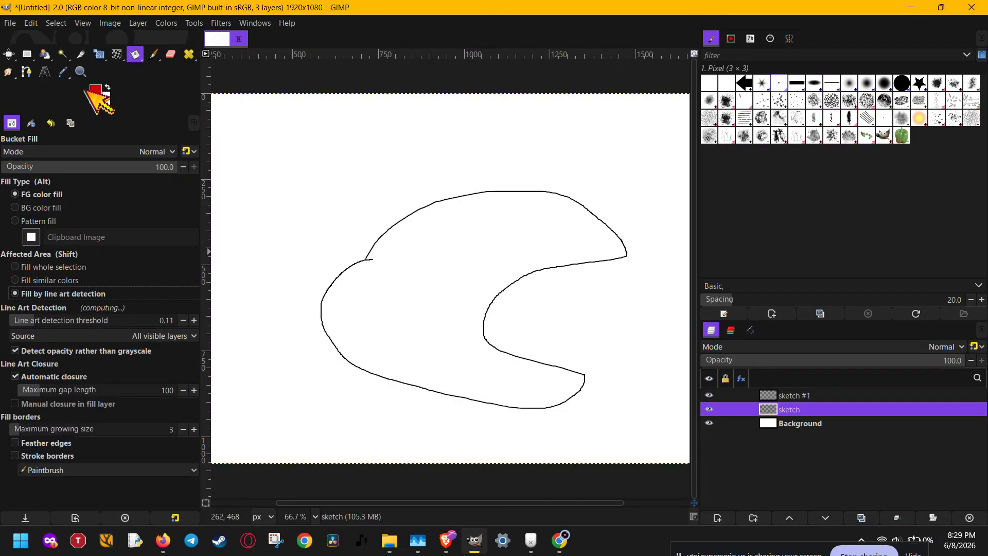
{"action": "left_click", "coordinate": [455, 335]}
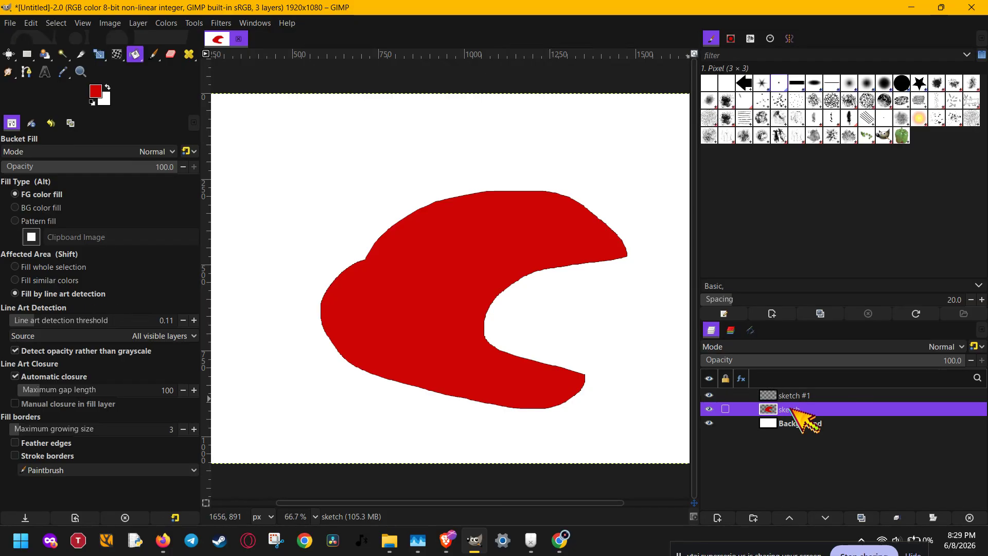
Step: Lock the sketch layer's alpha channel and choose the 2. Hardness 075 brush for the Paintbrush
{"action": "left_click", "coordinate": [726, 409]}
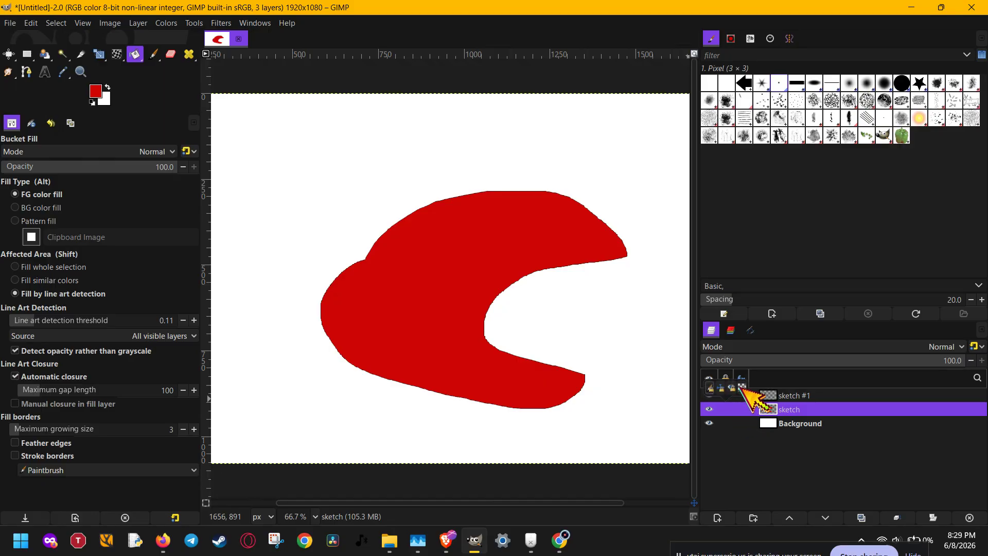
{"action": "left_click", "coordinate": [743, 388]}
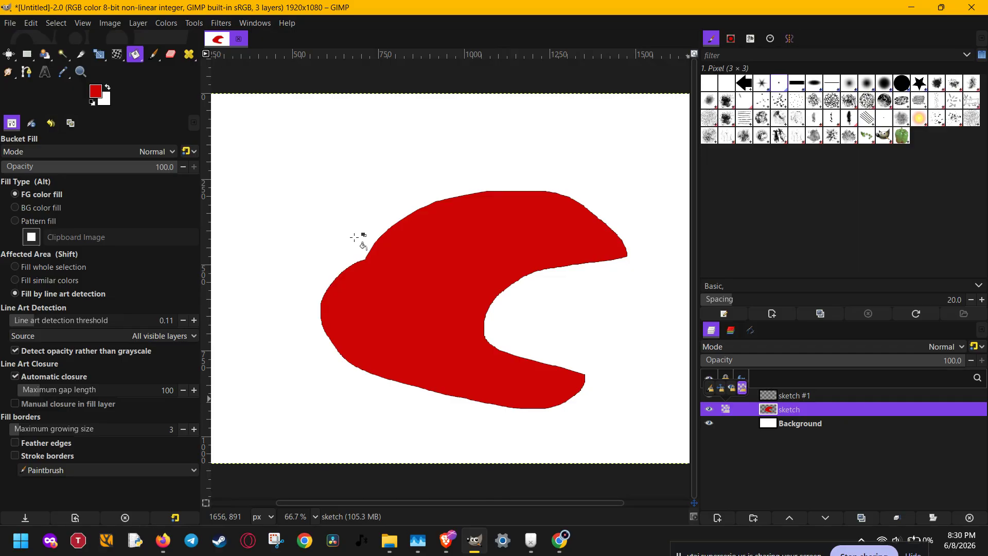
{"action": "key", "text": "p"}
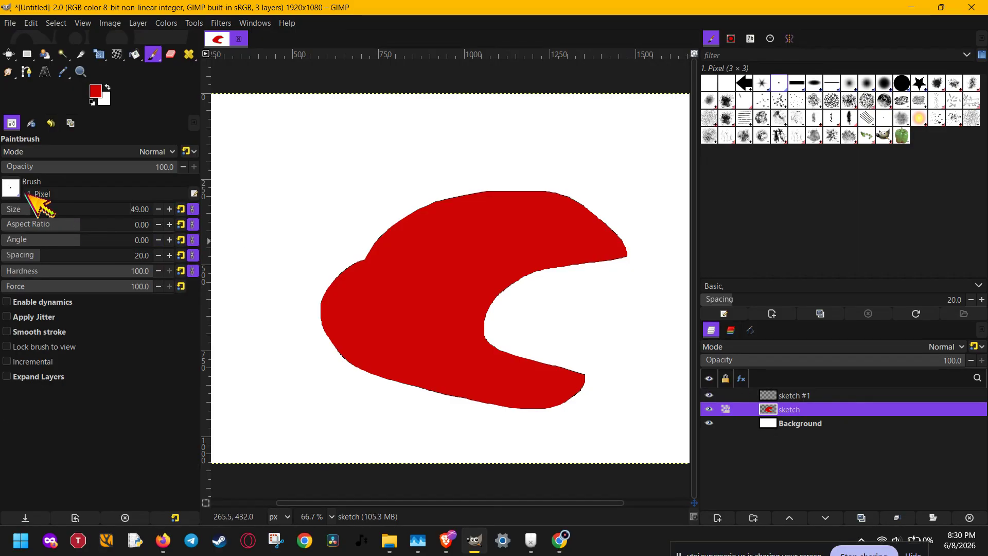
{"action": "left_click", "coordinate": [885, 83]}
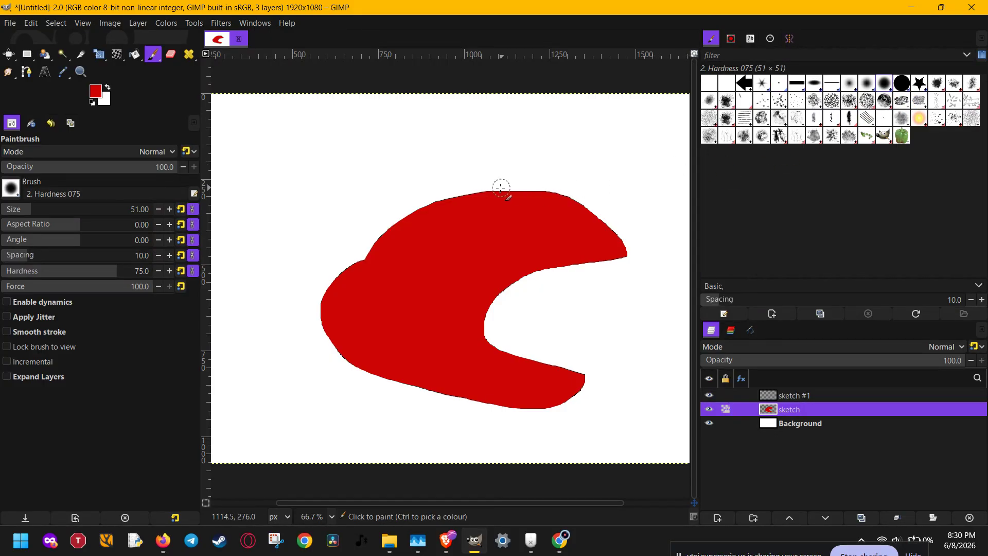
{"action": "key", "text": "u"}
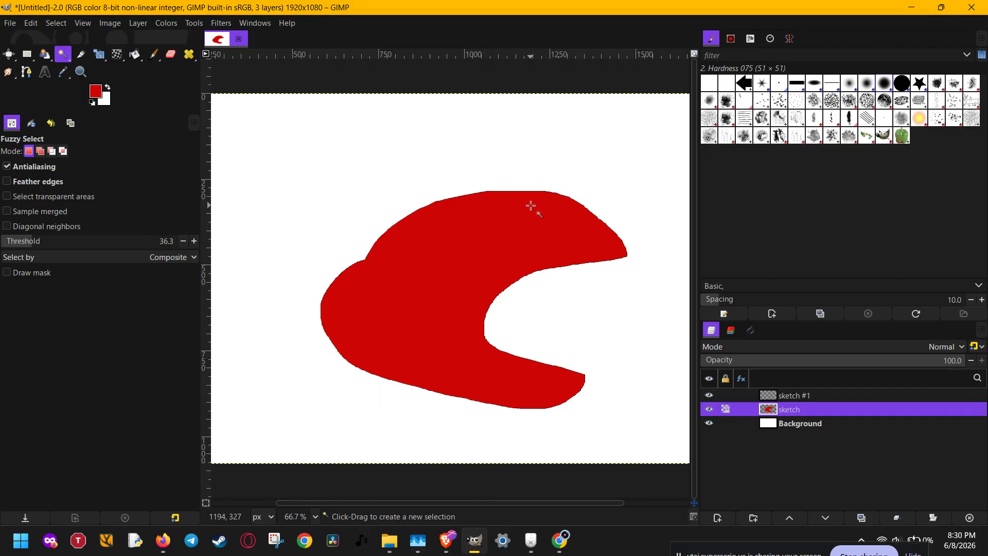
{"action": "key", "text": "p"}
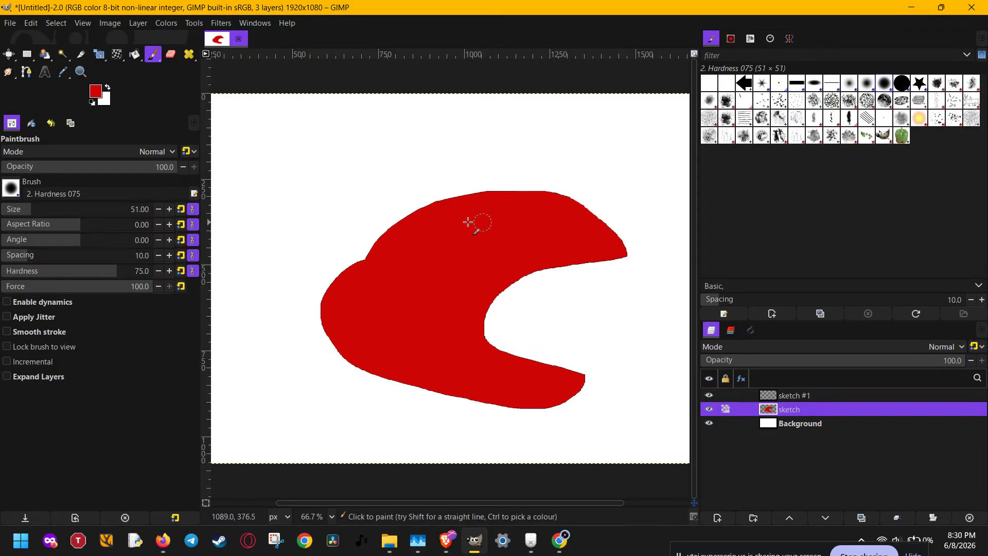
Step: Set the foreground colour to a dark red and paint shading over the end of the red shape's upper arm
{"action": "left_click", "coordinate": [97, 93]}
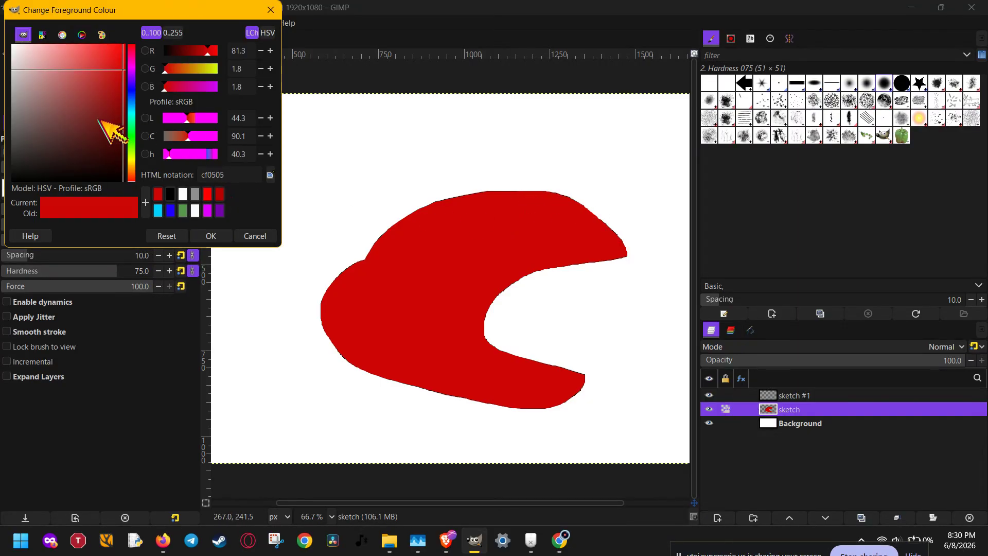
{"action": "left_click_drag", "start_coordinate": [98, 120], "coordinate": [157, 137]}
{"action": "left_click", "coordinate": [211, 236]}
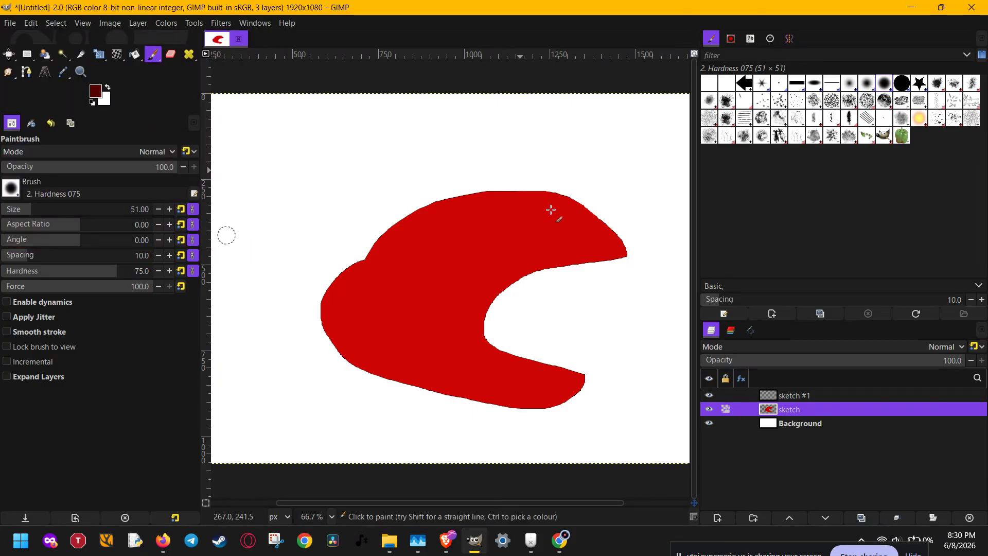
{"action": "mouse_move", "coordinate": [542, 188]}
{"action": "left_mouse_down"}
{"action": "mouse_move", "coordinate": [536, 205]}
{"action": "mouse_move", "coordinate": [600, 232]}
{"action": "mouse_move", "coordinate": [608, 256]}
{"action": "mouse_move", "coordinate": [582, 227]}
{"action": "left_mouse_up"}
{"action": "left_click_drag", "start_coordinate": [511, 199], "coordinate": [540, 213]}
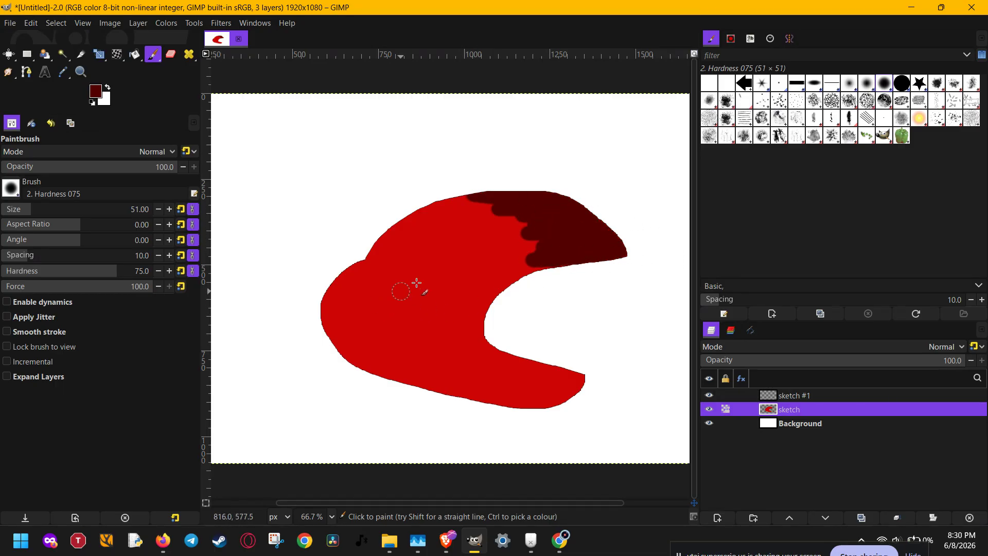
Step: Smudge the boundary between the dark red shading and the bright red fill into a soft transition
{"action": "key", "text": "u"}
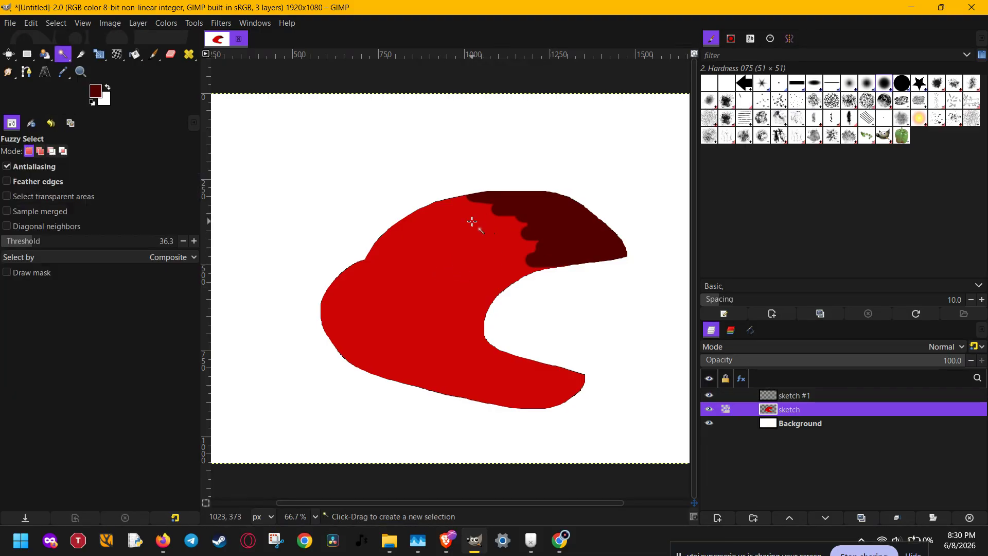
{"action": "key", "text": "s"}
{"action": "mouse_move", "coordinate": [487, 200]}
{"action": "left_mouse_down"}
{"action": "mouse_move", "coordinate": [479, 203]}
{"action": "mouse_move", "coordinate": [496, 211]}
{"action": "left_mouse_up"}
{"action": "scroll", "coordinate": [476, 227], "scroll_direction": "up", "scroll_amount": 2}
{"action": "scroll", "coordinate": [477, 227], "scroll_direction": "up", "scroll_amount": 3}
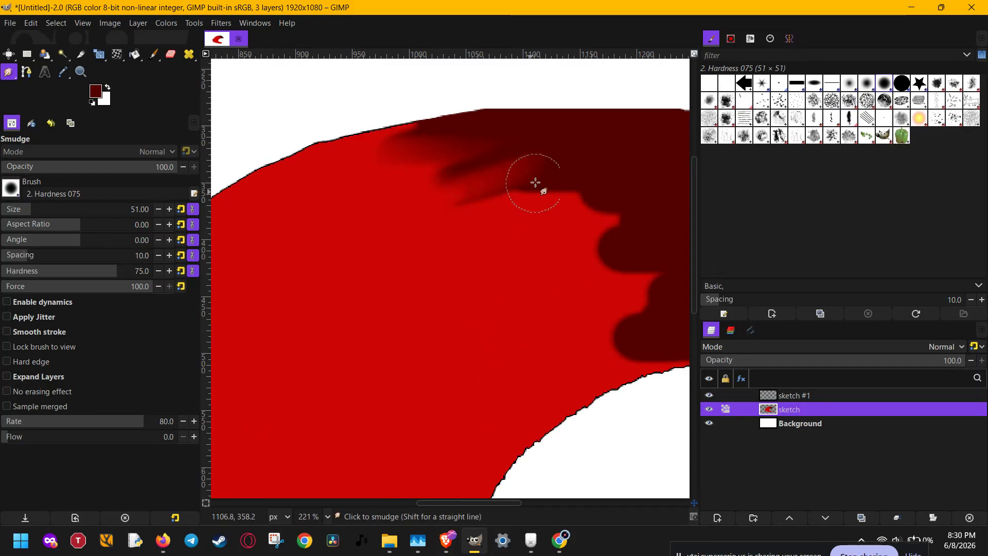
{"action": "mouse_move", "coordinate": [536, 183]}
{"action": "left_mouse_down"}
{"action": "mouse_move", "coordinate": [487, 198]}
{"action": "mouse_move", "coordinate": [623, 214]}
{"action": "mouse_move", "coordinate": [604, 239]}
{"action": "mouse_move", "coordinate": [516, 246]}
{"action": "mouse_move", "coordinate": [523, 220]}
{"action": "mouse_move", "coordinate": [629, 228]}
{"action": "mouse_move", "coordinate": [614, 266]}
{"action": "mouse_move", "coordinate": [642, 273]}
{"action": "mouse_move", "coordinate": [593, 289]}
{"action": "mouse_move", "coordinate": [601, 309]}
{"action": "mouse_move", "coordinate": [580, 358]}
{"action": "mouse_move", "coordinate": [631, 369]}
{"action": "mouse_move", "coordinate": [688, 329]}
{"action": "mouse_move", "coordinate": [653, 295]}
{"action": "mouse_move", "coordinate": [595, 281]}
{"action": "mouse_move", "coordinate": [626, 242]}
{"action": "mouse_move", "coordinate": [518, 230]}
{"action": "mouse_move", "coordinate": [460, 206]}
{"action": "mouse_move", "coordinate": [471, 138]}
{"action": "mouse_move", "coordinate": [457, 129]}
{"action": "mouse_move", "coordinate": [420, 135]}
{"action": "mouse_move", "coordinate": [388, 160]}
{"action": "mouse_move", "coordinate": [583, 196]}
{"action": "mouse_move", "coordinate": [542, 219]}
{"action": "mouse_move", "coordinate": [351, 154]}
{"action": "mouse_move", "coordinate": [363, 158]}
{"action": "mouse_move", "coordinate": [348, 175]}
{"action": "mouse_move", "coordinate": [503, 199]}
{"action": "mouse_move", "coordinate": [515, 211]}
{"action": "mouse_move", "coordinate": [475, 238]}
{"action": "mouse_move", "coordinate": [587, 293]}
{"action": "mouse_move", "coordinate": [554, 320]}
{"action": "mouse_move", "coordinate": [549, 363]}
{"action": "left_mouse_up"}
{"action": "scroll", "coordinate": [545, 214], "scroll_direction": "down", "scroll_amount": 5, "text": "ctrl"}
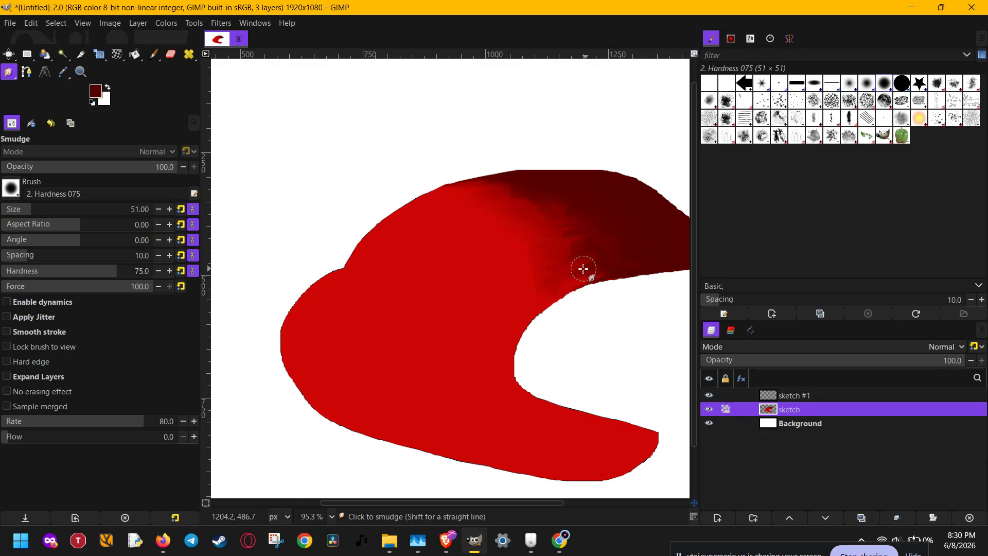
{"action": "mouse_move", "coordinate": [583, 269]}
{"action": "left_mouse_down"}
{"action": "mouse_move", "coordinate": [597, 250]}
{"action": "mouse_move", "coordinate": [571, 233]}
{"action": "mouse_move", "coordinate": [587, 240]}
{"action": "mouse_move", "coordinate": [561, 266]}
{"action": "left_mouse_up"}
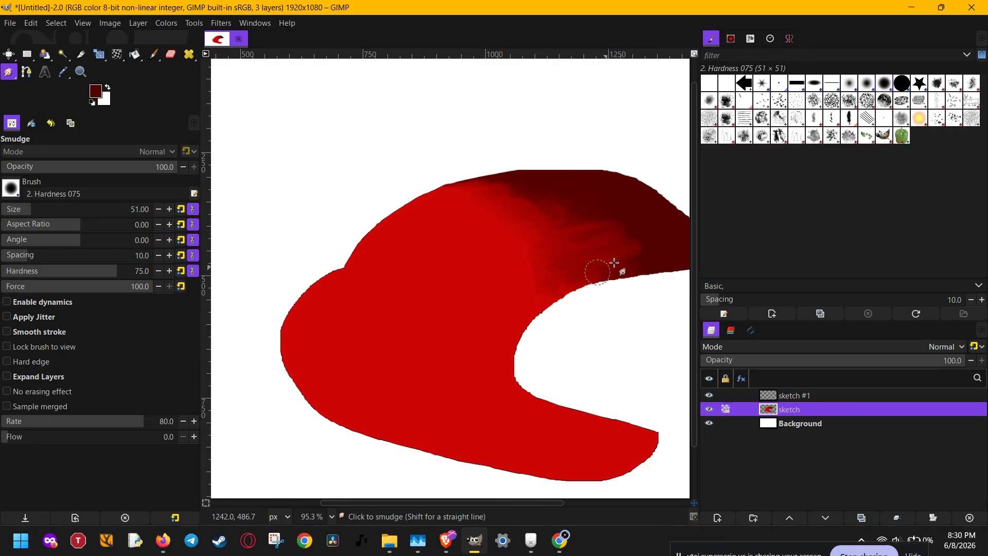
{"action": "mouse_move", "coordinate": [539, 208]}
{"action": "left_mouse_down"}
{"action": "mouse_move", "coordinate": [500, 180]}
{"action": "mouse_move", "coordinate": [560, 179]}
{"action": "mouse_move", "coordinate": [551, 201]}
{"action": "mouse_move", "coordinate": [614, 215]}
{"action": "mouse_move", "coordinate": [572, 225]}
{"action": "mouse_move", "coordinate": [593, 243]}
{"action": "mouse_move", "coordinate": [580, 248]}
{"action": "mouse_move", "coordinate": [552, 205]}
{"action": "mouse_move", "coordinate": [505, 186]}
{"action": "mouse_move", "coordinate": [567, 204]}
{"action": "mouse_move", "coordinate": [576, 232]}
{"action": "left_mouse_up"}
{"action": "left_click_drag", "start_coordinate": [583, 261], "coordinate": [561, 257]}
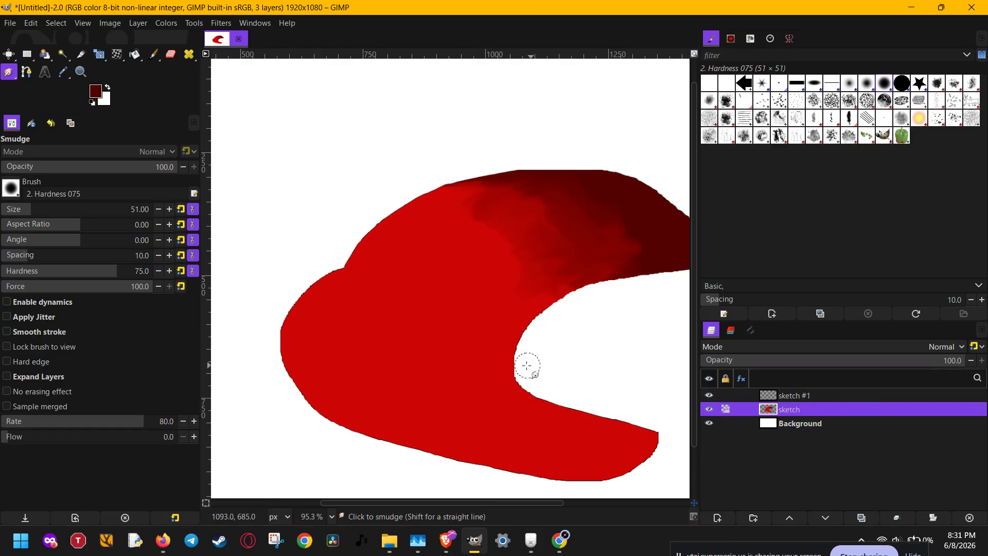
Step: Add a 1920 × 1080 px transparent layer directly above the sketch layer
{"action": "scroll", "coordinate": [525, 362], "scroll_direction": "down", "scroll_amount": 2}
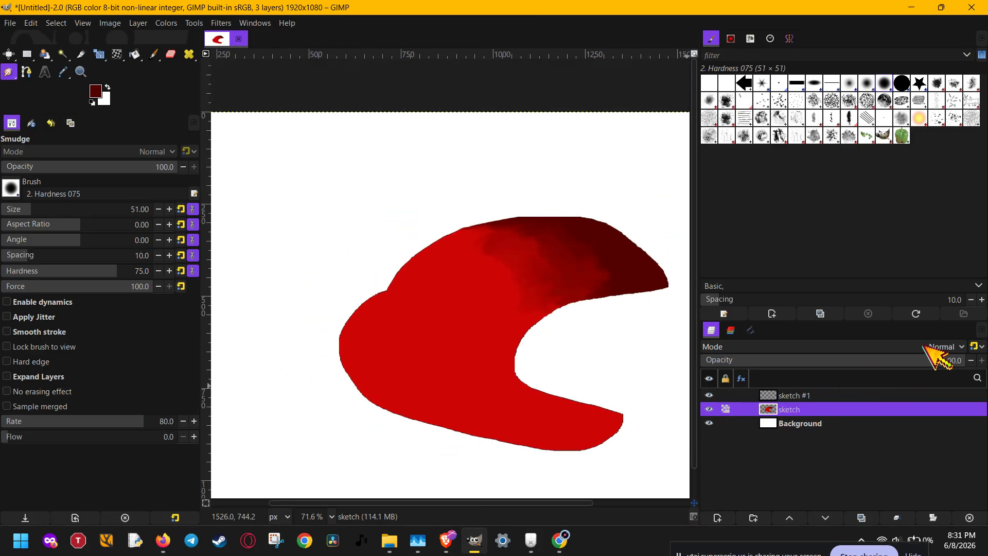
{"action": "left_click", "coordinate": [715, 516]}
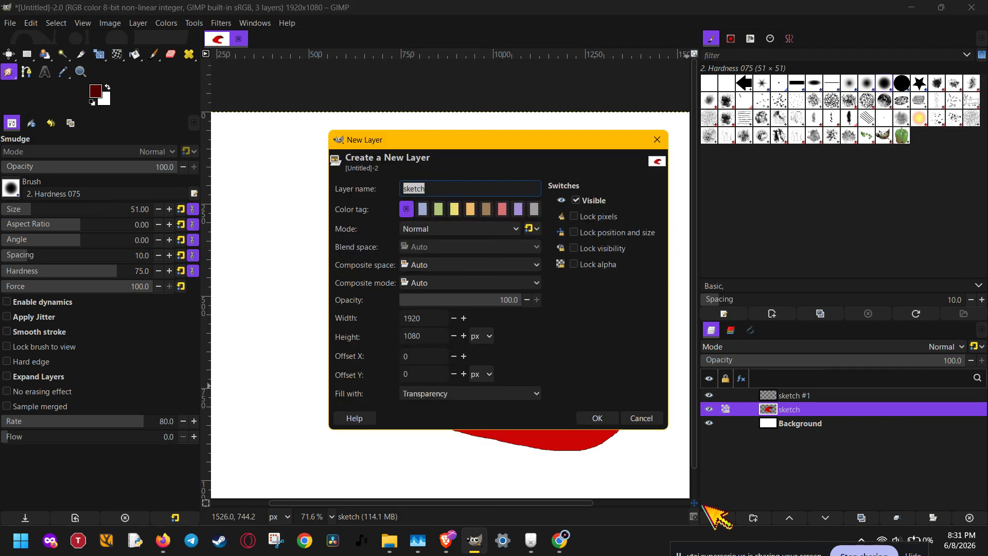
{"action": "left_click", "coordinate": [597, 418]}
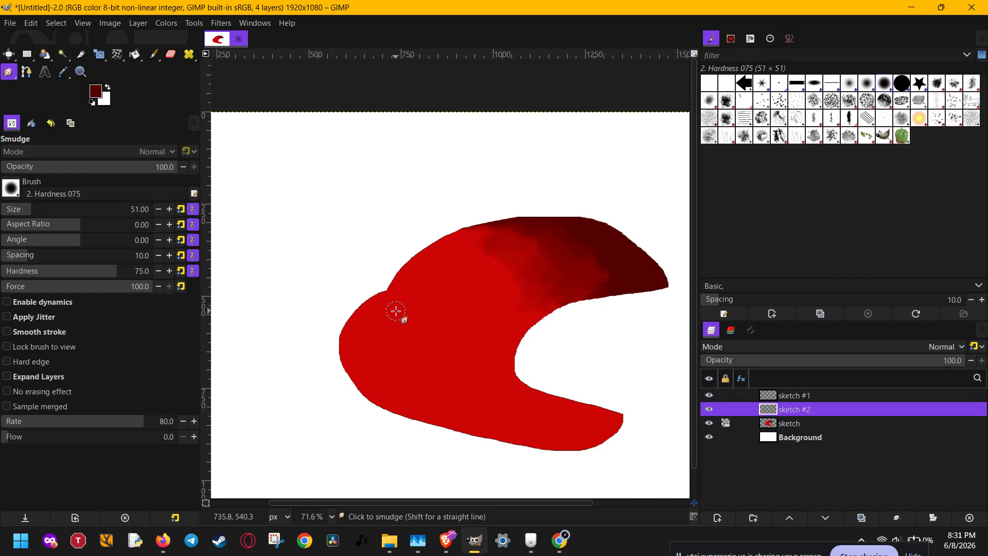
Step: Paint a dark red zigzag across the shape on the new layer and set that layer's mode to Multiply
{"action": "key", "text": "p"}
{"action": "mouse_move", "coordinate": [384, 308]}
{"action": "left_mouse_down"}
{"action": "mouse_move", "coordinate": [469, 282]}
{"action": "mouse_move", "coordinate": [520, 307]}
{"action": "mouse_move", "coordinate": [492, 365]}
{"action": "left_mouse_up"}
{"action": "left_click", "coordinate": [919, 346]}
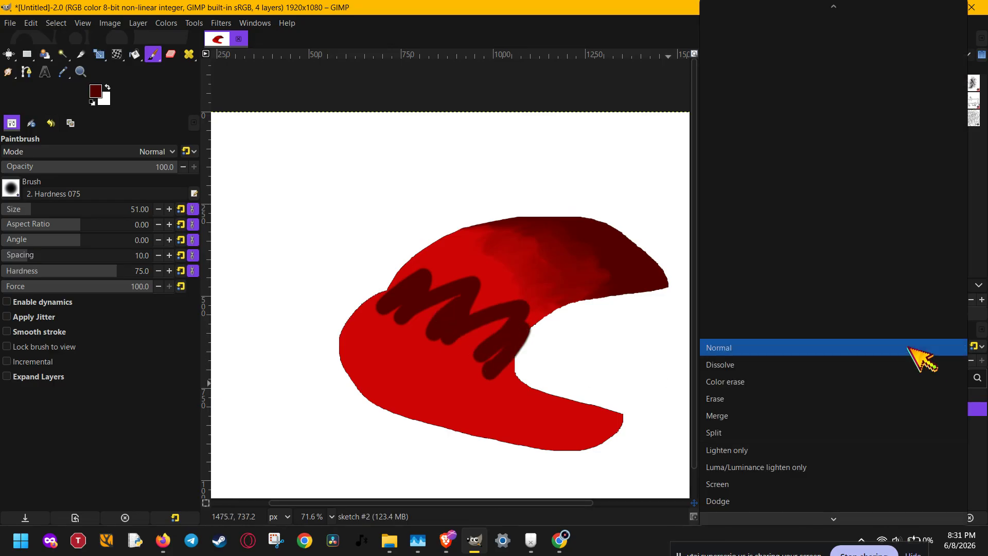
{"action": "scroll", "coordinate": [911, 350], "scroll_direction": "down", "scroll_amount": 5}
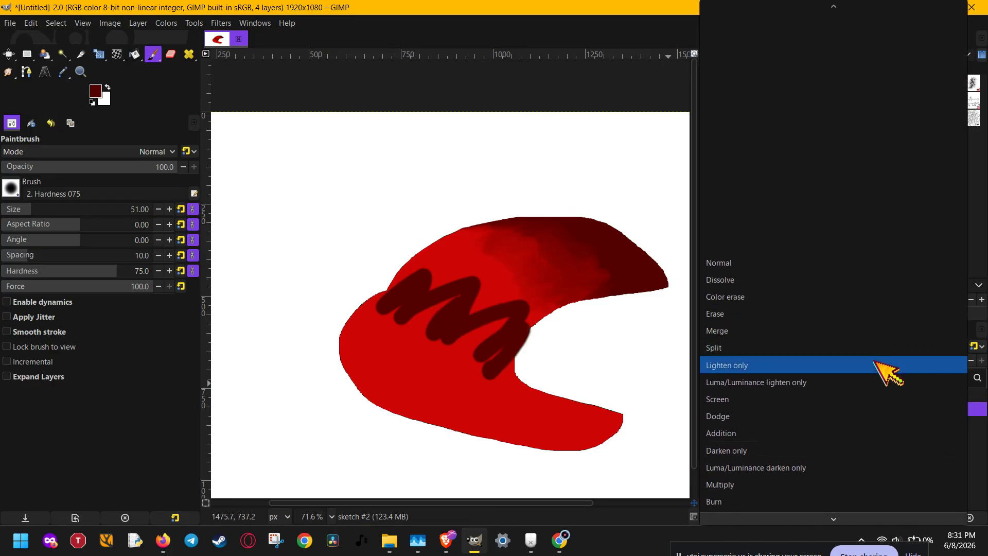
{"action": "left_click", "coordinate": [727, 486]}
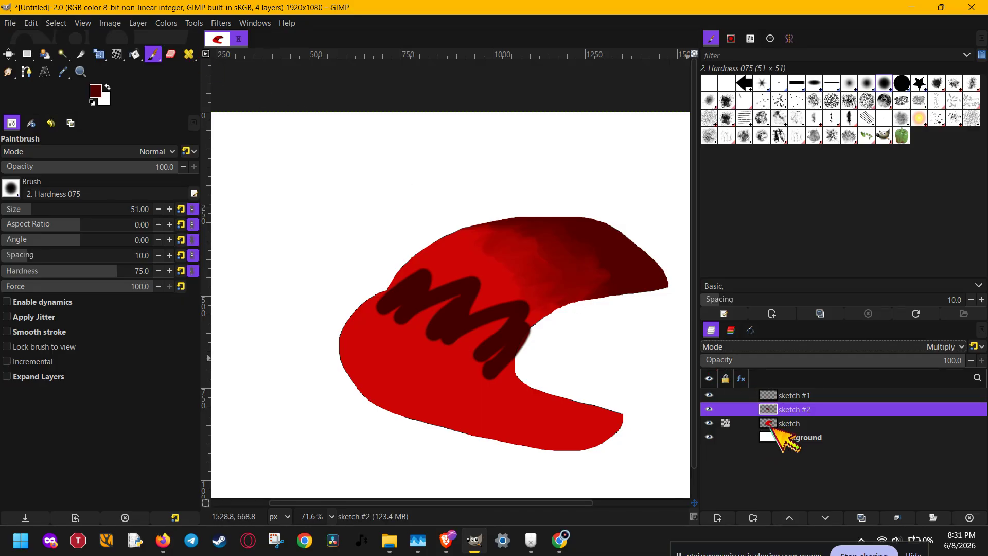
Step: Select the sketch layer and undo the zigzag stroke and the Multiply mode change
{"action": "left_click", "coordinate": [772, 424]}
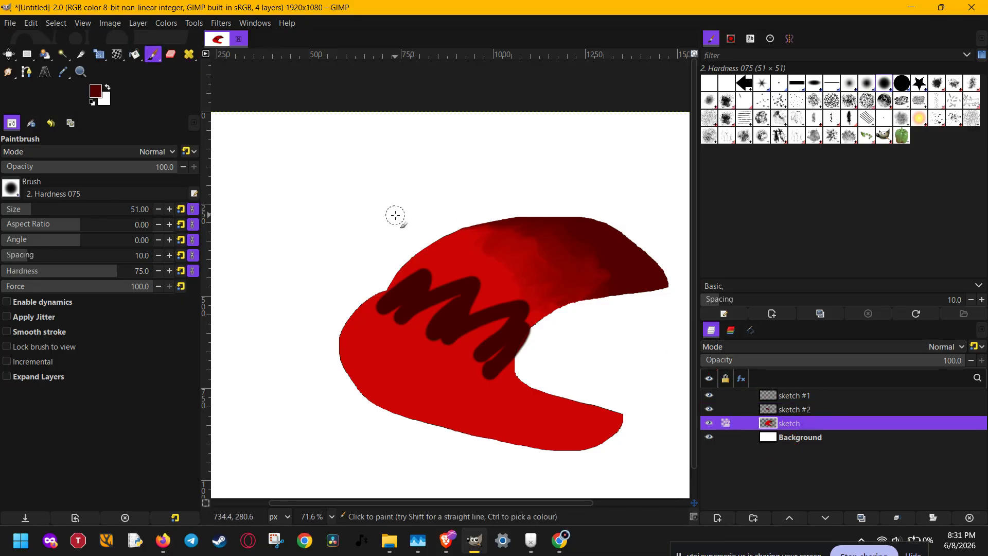
{"action": "key", "text": "ctrl+z"}
Step: Apply an S-shaped Value curve to the sketch layer, with points at input 76, output 38 and input 170, output 218
{"action": "left_click", "coordinate": [170, 23]}
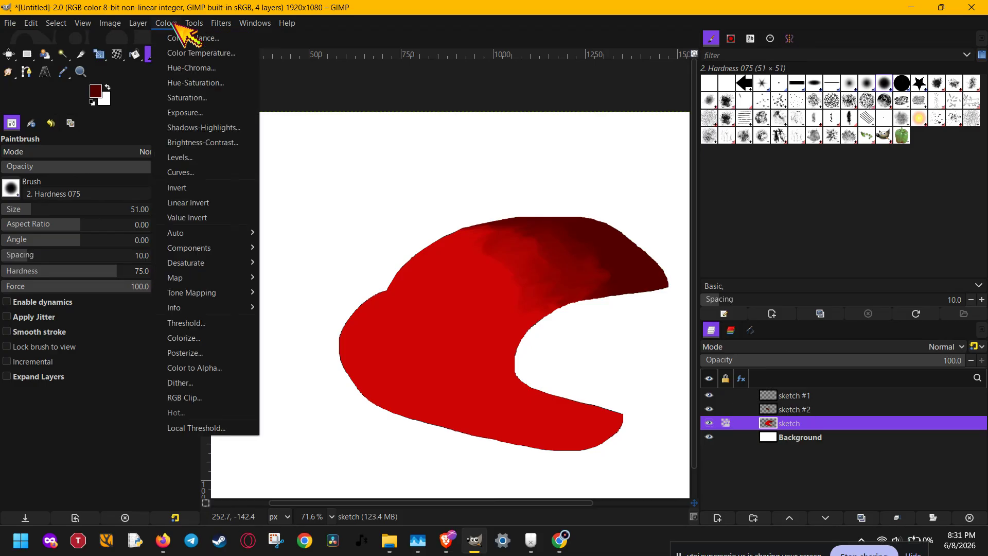
{"action": "left_click", "coordinate": [188, 173]}
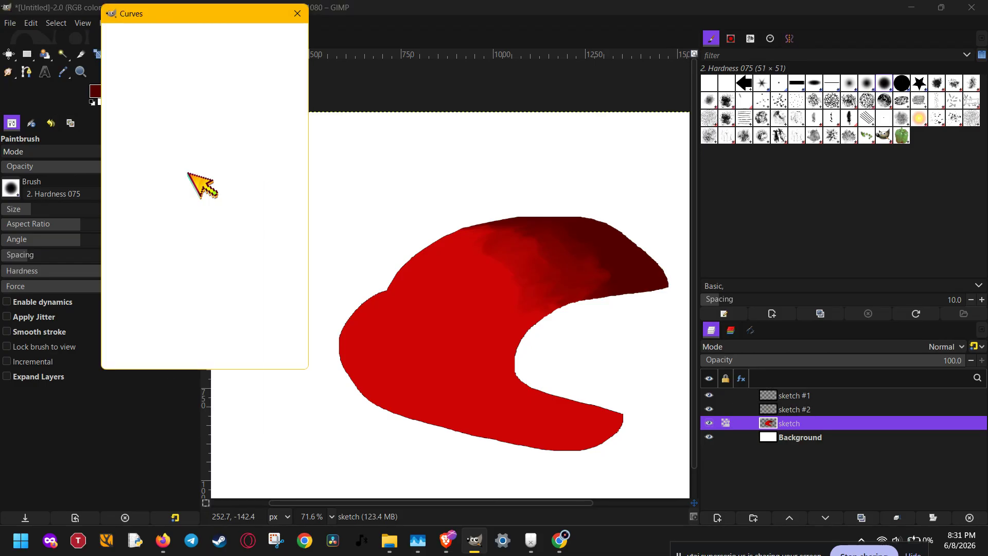
{"action": "left_click_drag", "start_coordinate": [180, 195], "coordinate": [176, 223]}
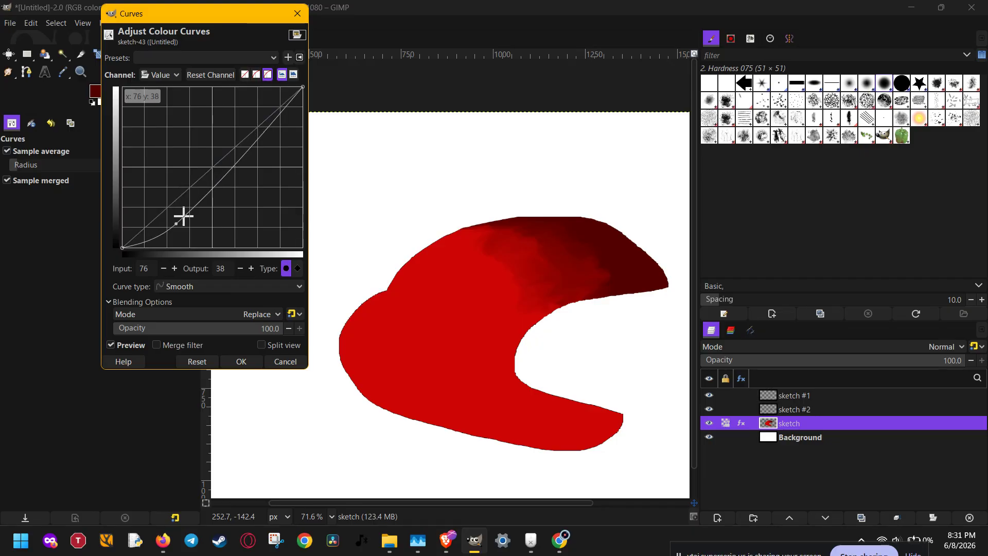
{"action": "left_click_drag", "start_coordinate": [254, 144], "coordinate": [251, 207]}
{"action": "left_click_drag", "start_coordinate": [249, 165], "coordinate": [243, 114]}
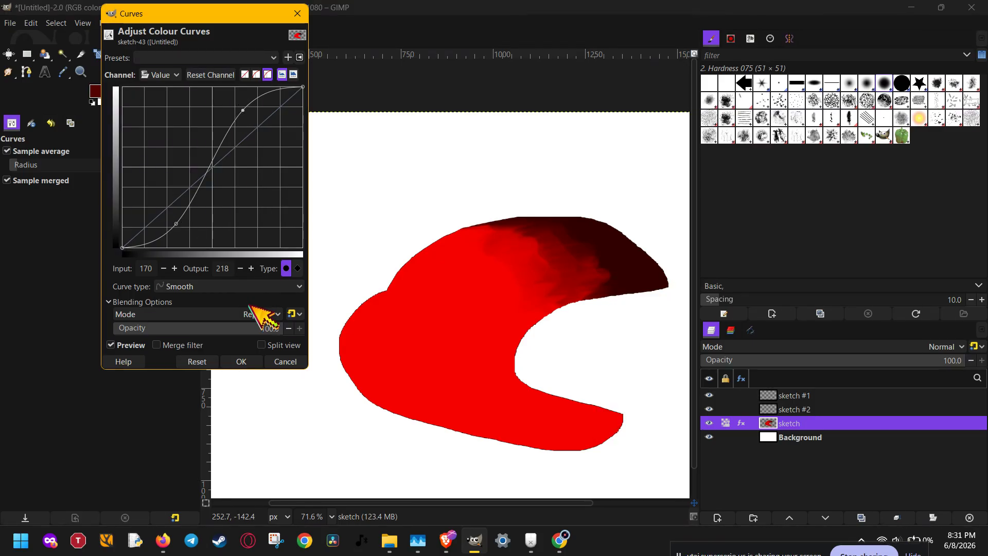
{"action": "left_click", "coordinate": [246, 360]}
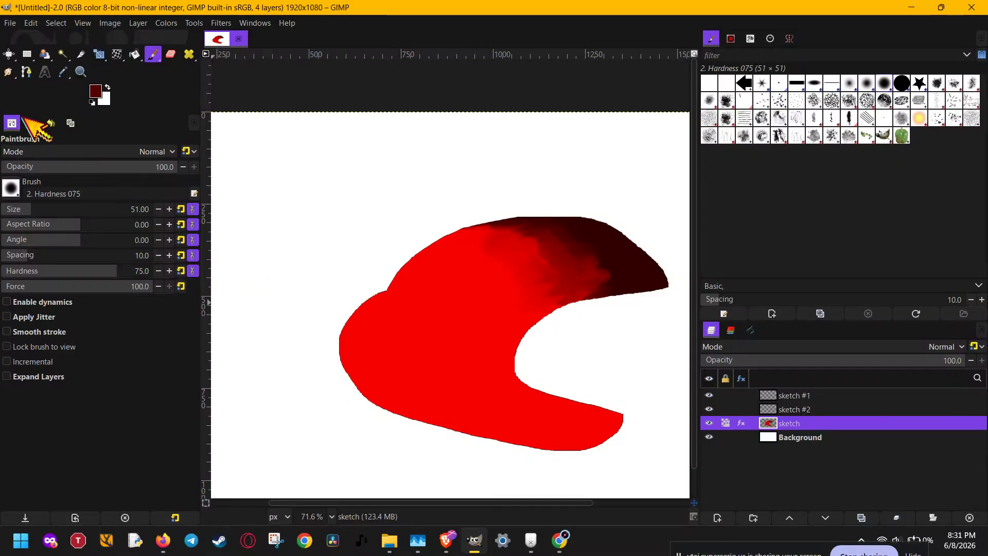
{"action": "left_click", "coordinate": [10, 23]}
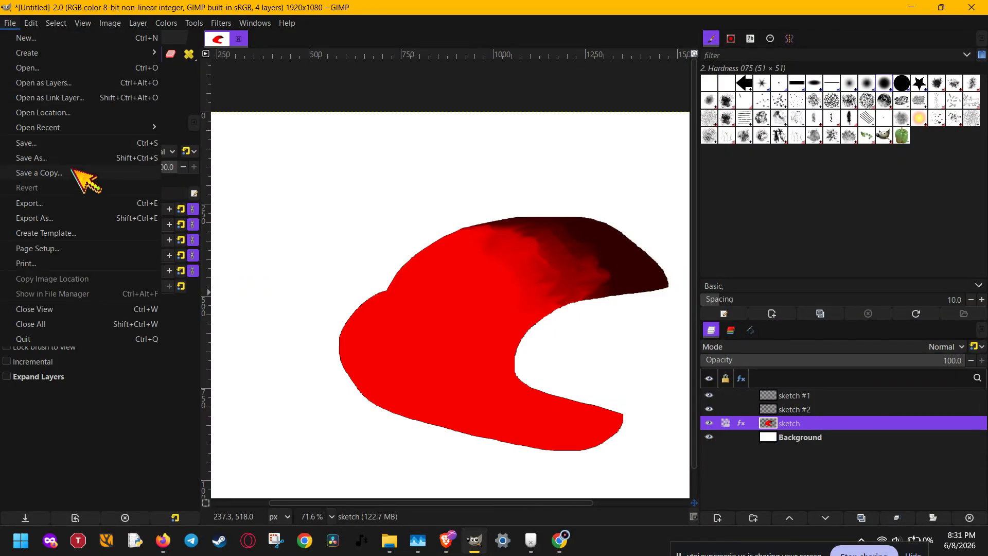
{"action": "left_click", "coordinate": [148, 144]}
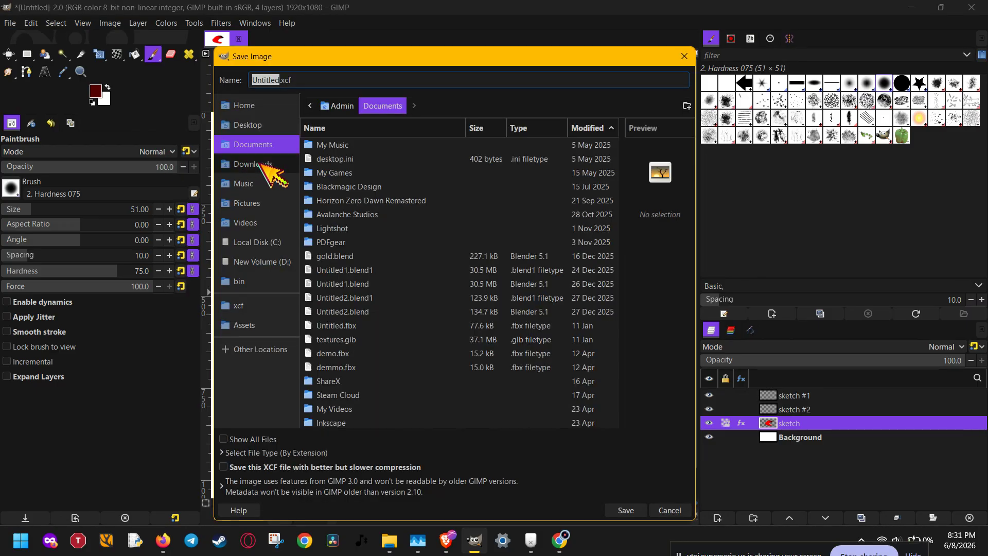
{"action": "left_click", "coordinate": [356, 79]}
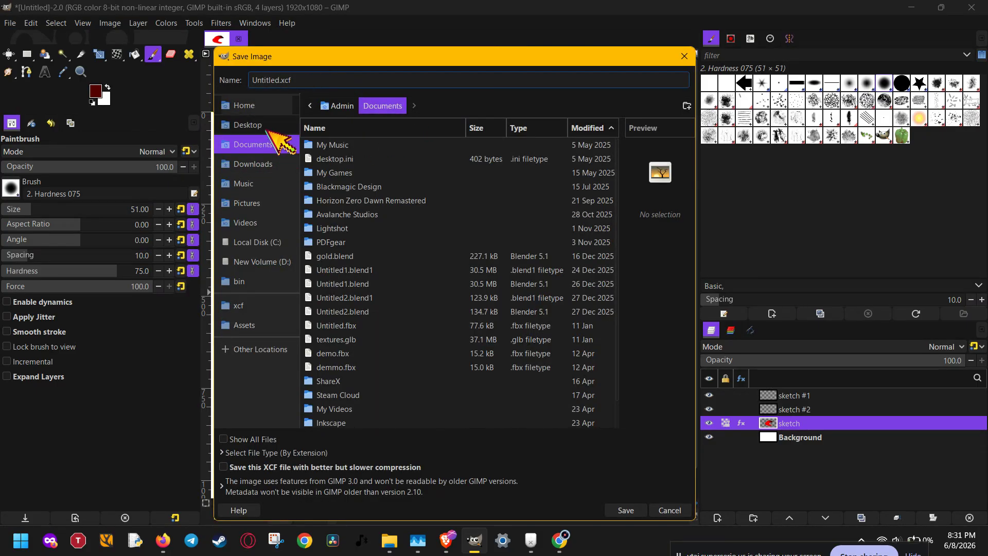
{"action": "left_click", "coordinate": [668, 510]}
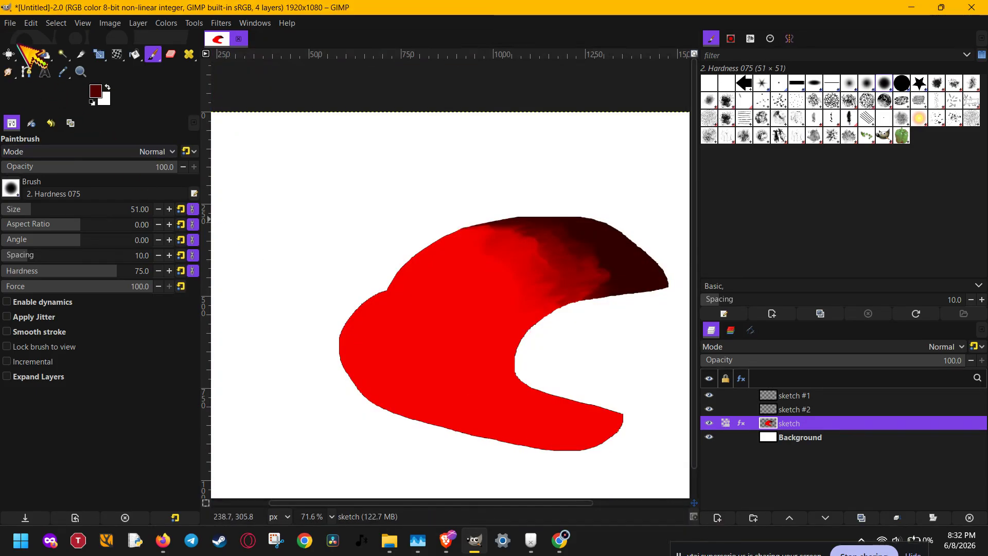
Step: Start exporting the image as a PNG to the Documents folder and open its file name for editing
{"action": "left_click", "coordinate": [10, 23]}
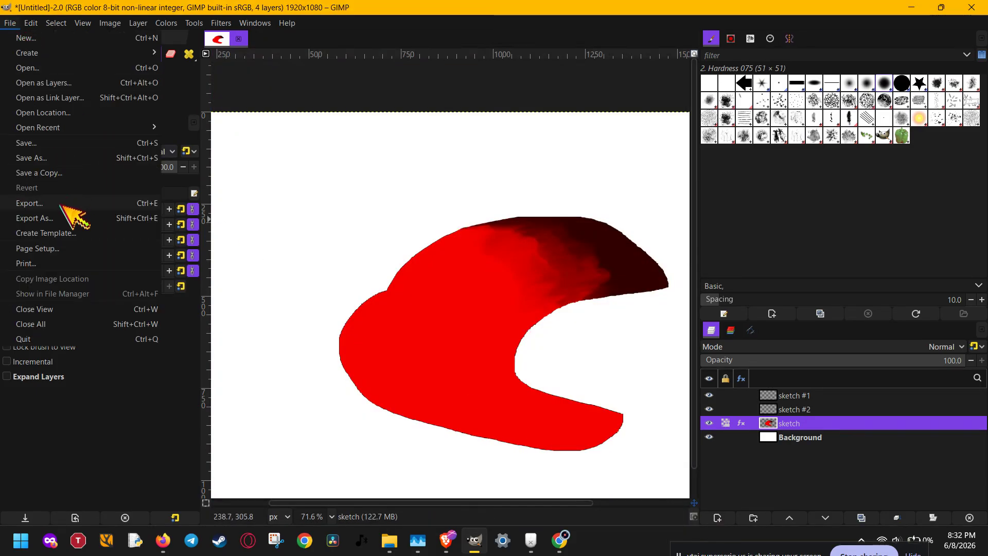
{"action": "left_click", "coordinate": [155, 220]}
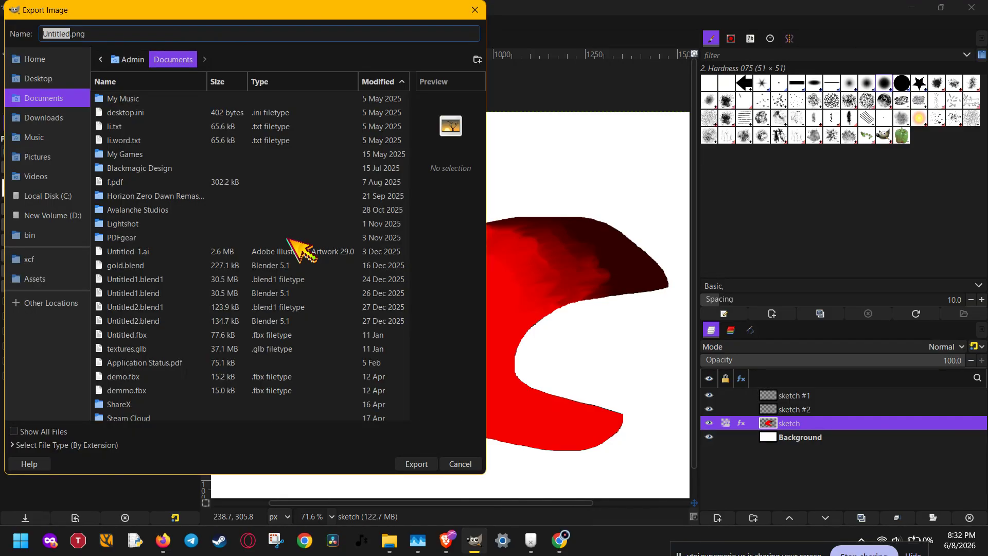
{"action": "left_click", "coordinate": [155, 33]}
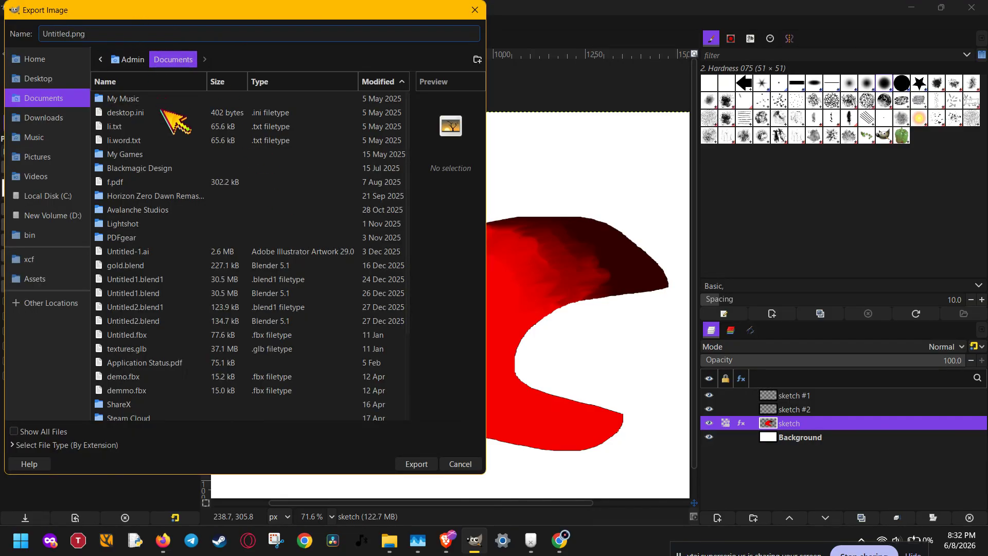